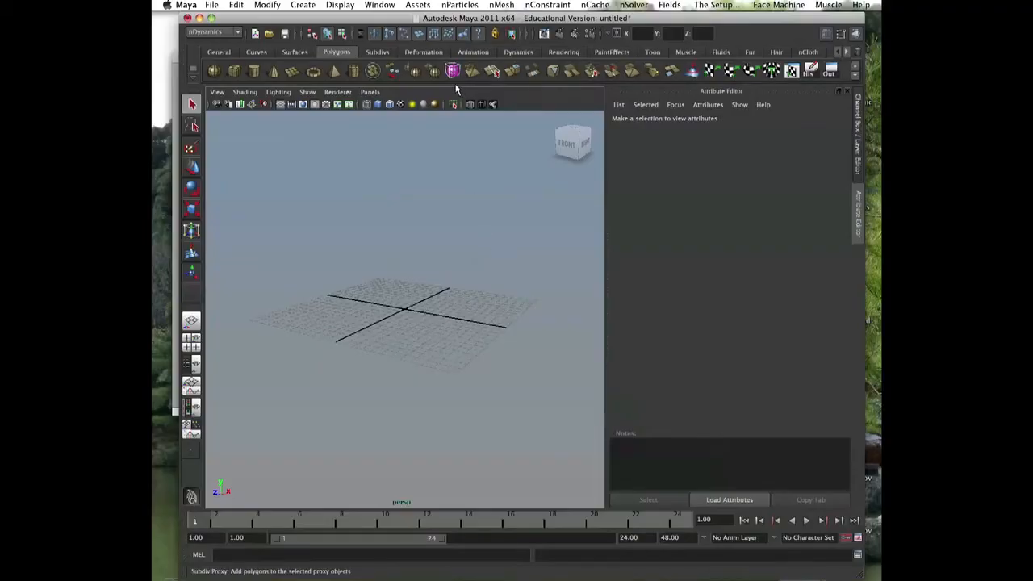
Switch to the nDynamics menu set and set the nParticle creation type to Water.
left_click(211, 33)
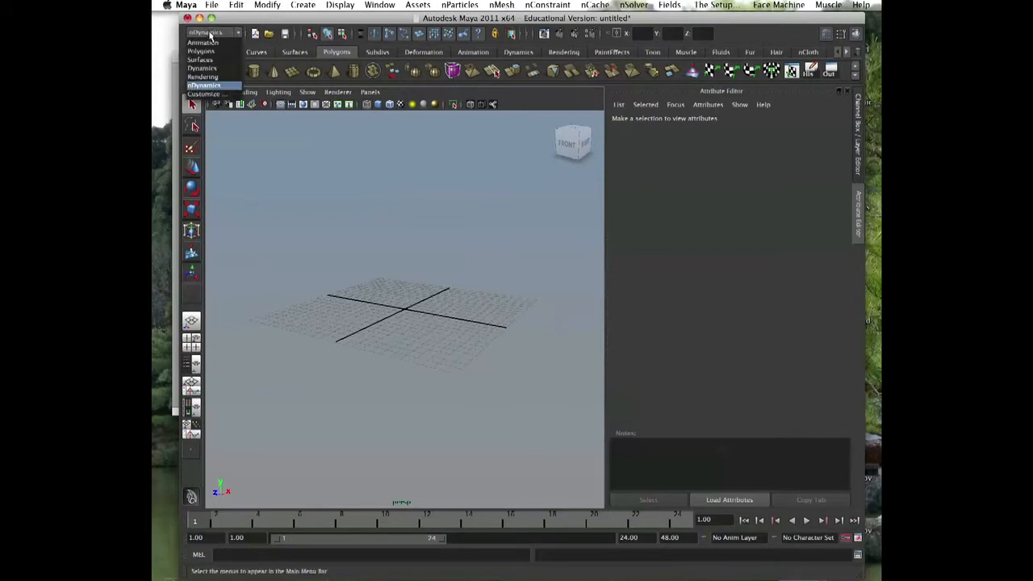
left_click(216, 86)
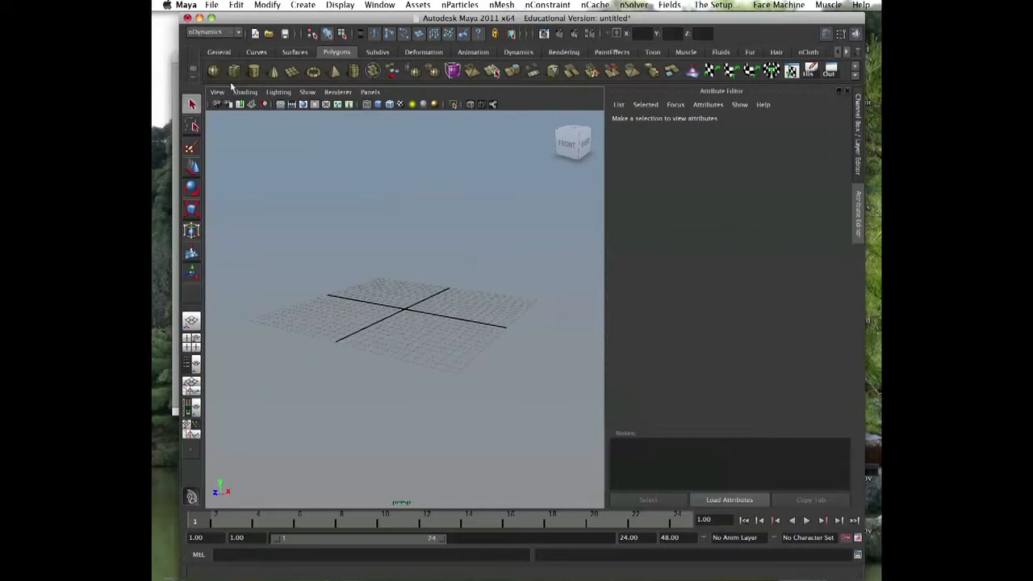
left_click(457, 6)
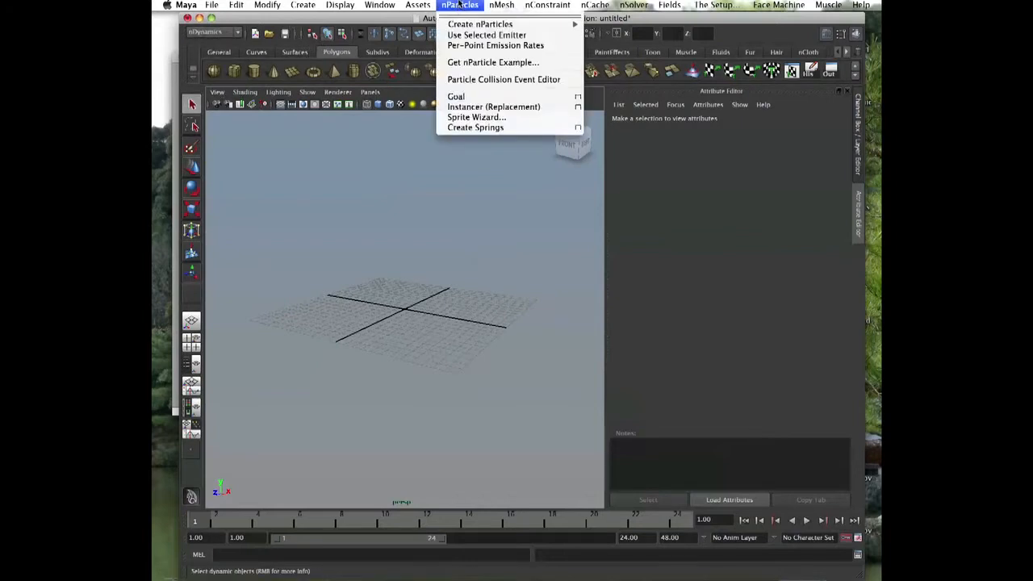
mouse_move(458, 30)
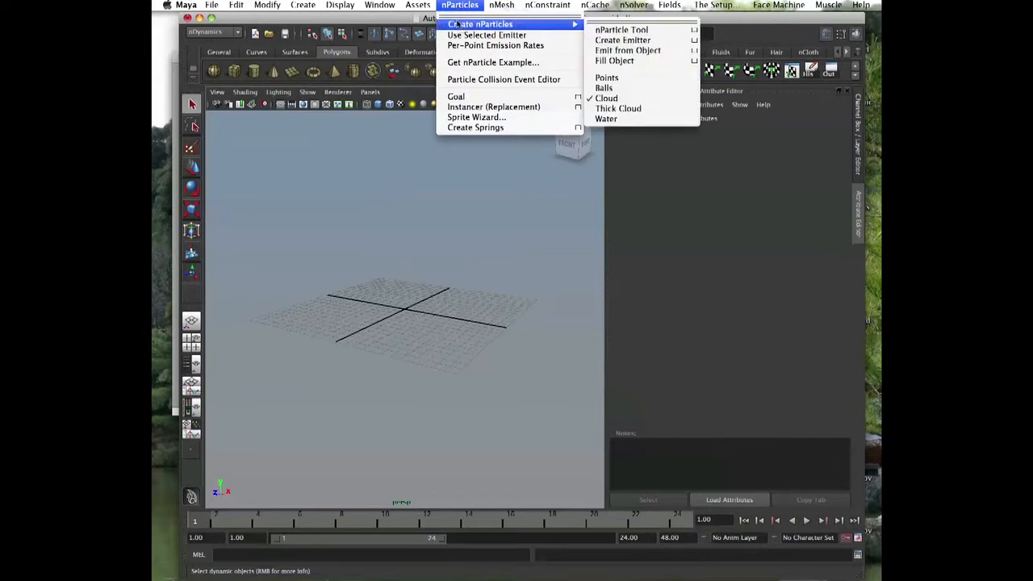
left_click(456, 5)
left_click(452, 6)
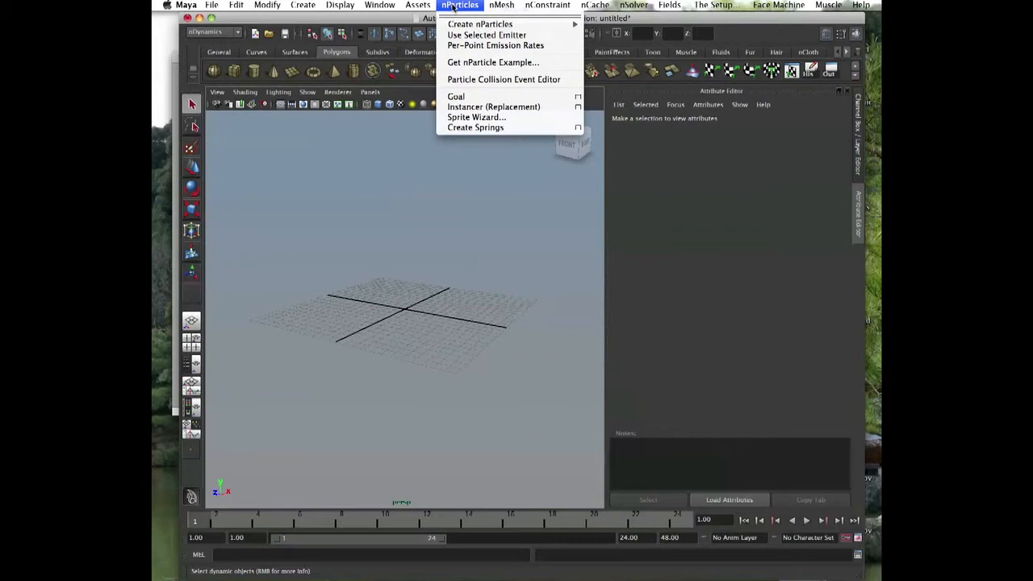
mouse_move(499, 29)
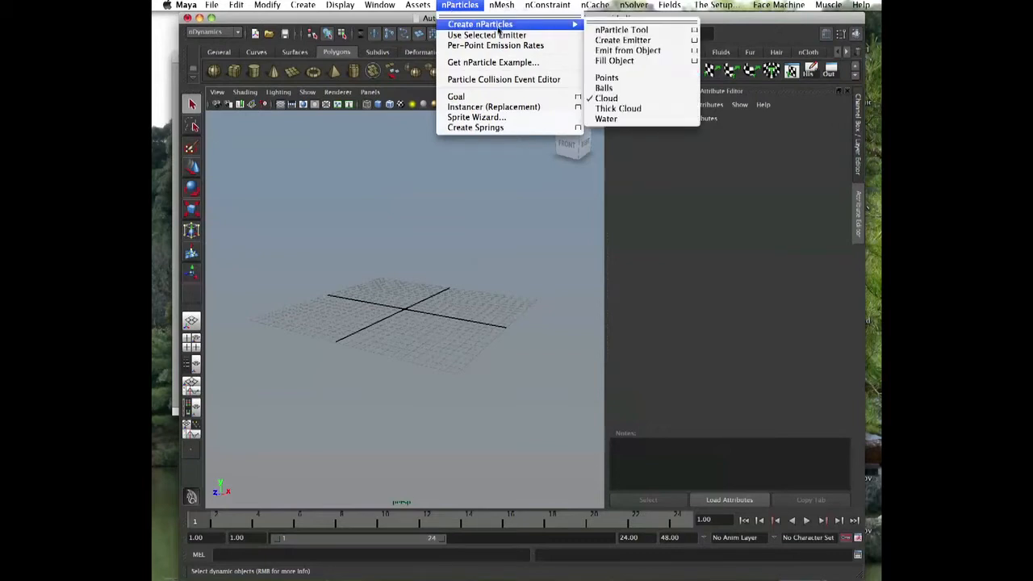
left_click(599, 120)
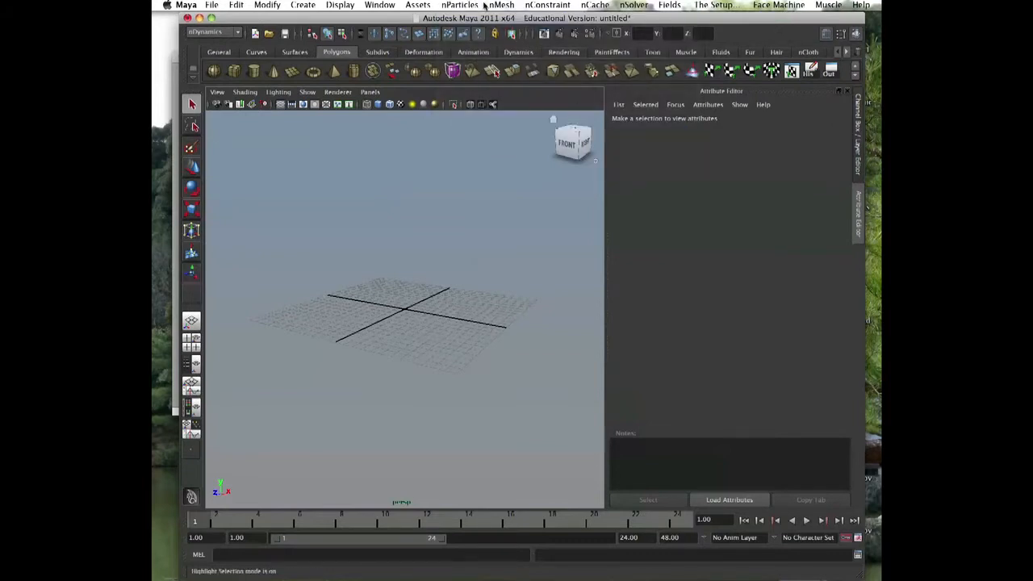
left_click(459, 6)
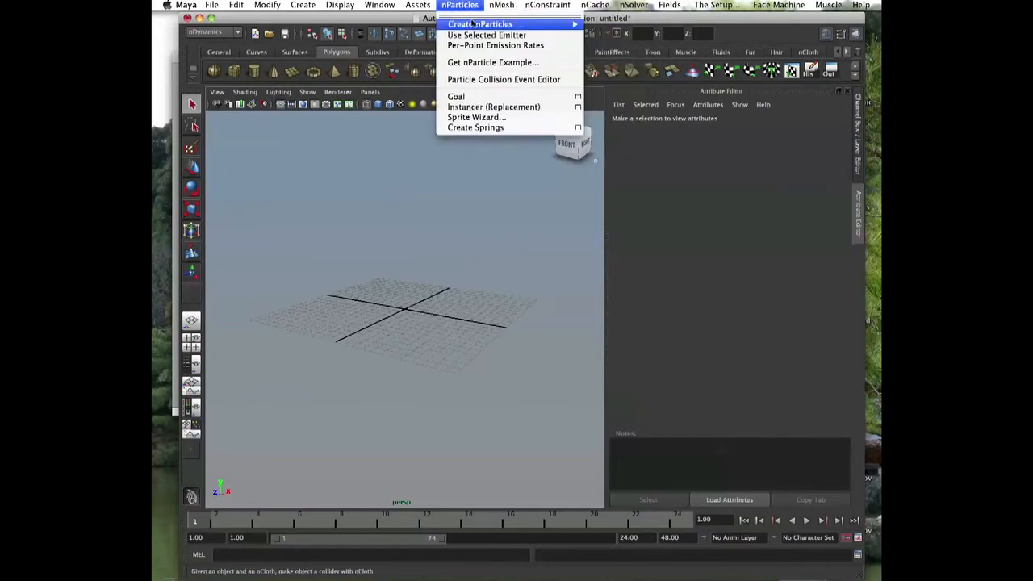
mouse_move(503, 29)
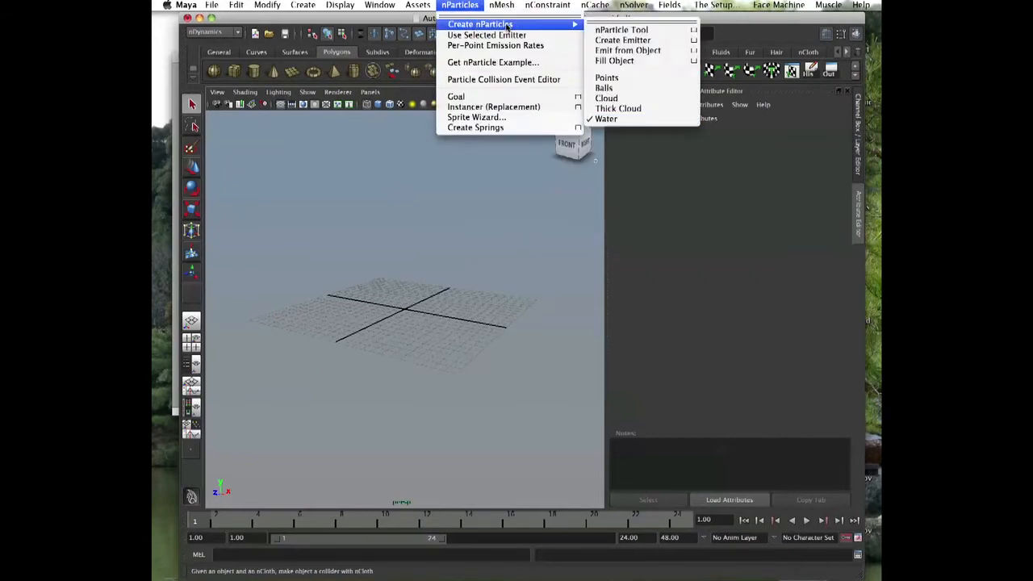
left_click(458, 5)
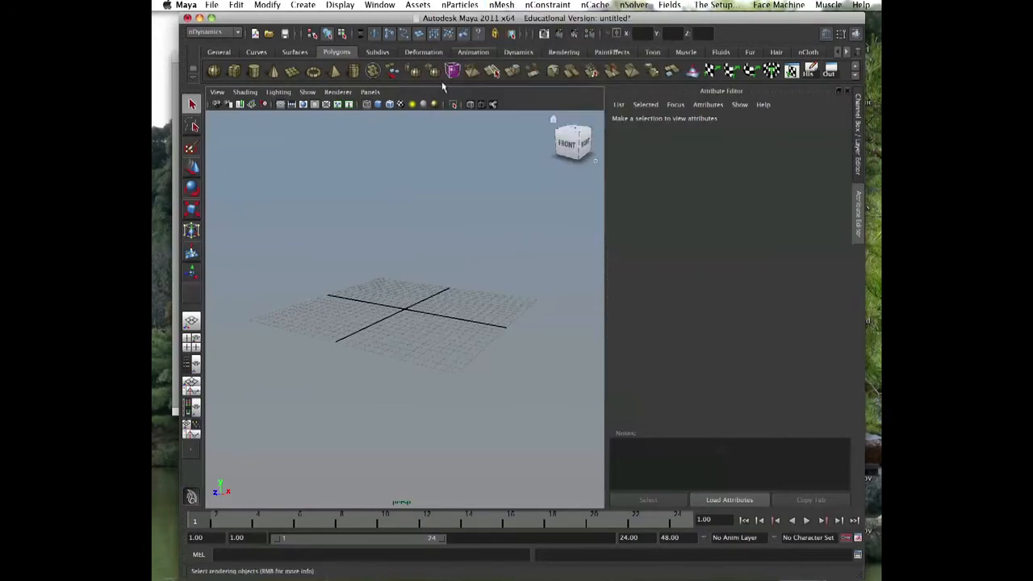
Create a polygon cube at the origin, about 4.588 in scale on all axes, and show its channel values.
left_click(236, 72)
left_click_drag(369, 308, 348, 305, "alt")
right_click_drag(348, 304, 423, 338, "alt")
left_click_drag(423, 339, 520, 351, "alt")
key("r")
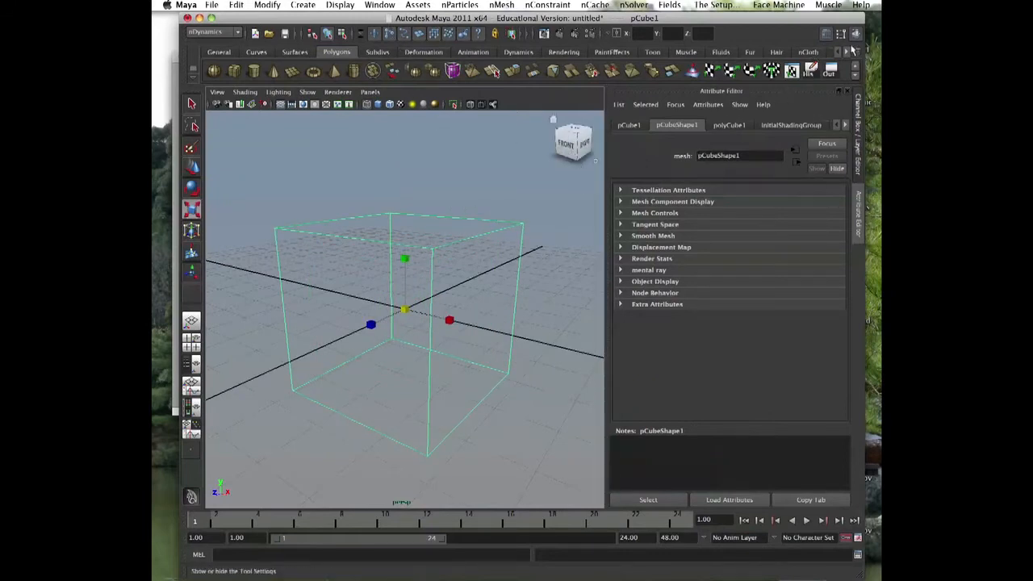
left_click(855, 33)
Fill the cube with nParticles using a new solver, resolution 10, particle density 1 and close packing.
left_click(460, 5)
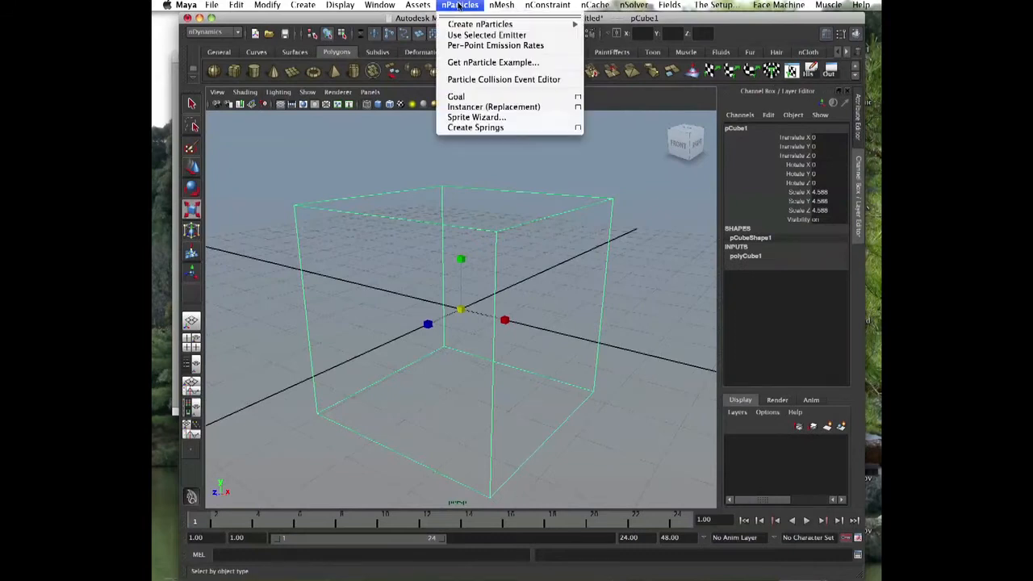
mouse_move(470, 28)
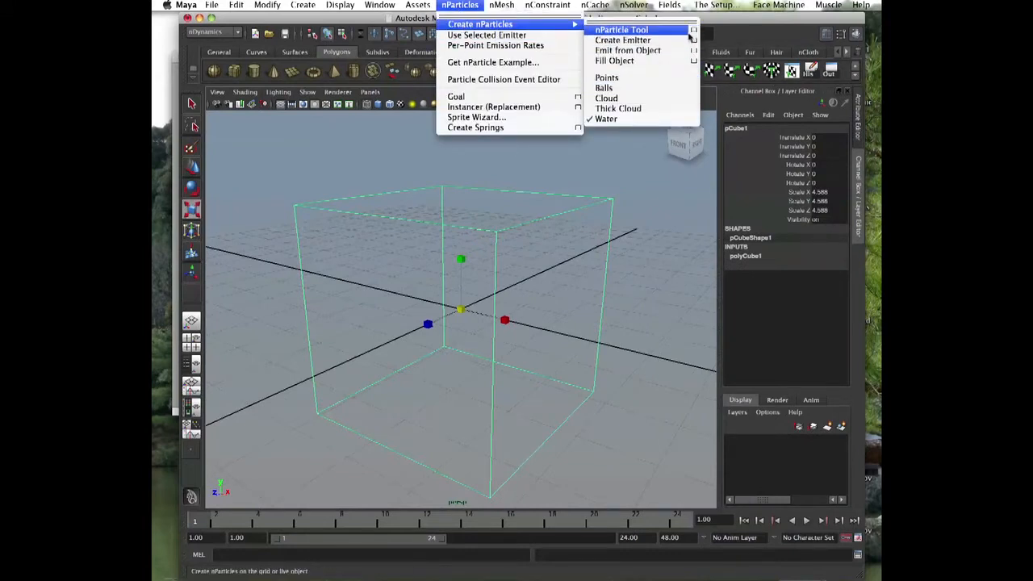
left_click(693, 61)
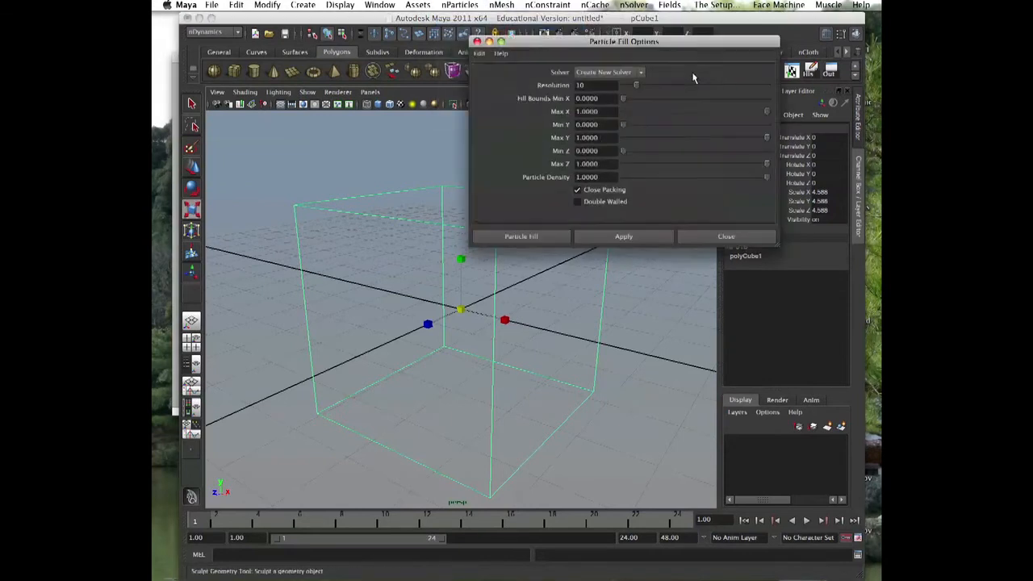
left_click(523, 236)
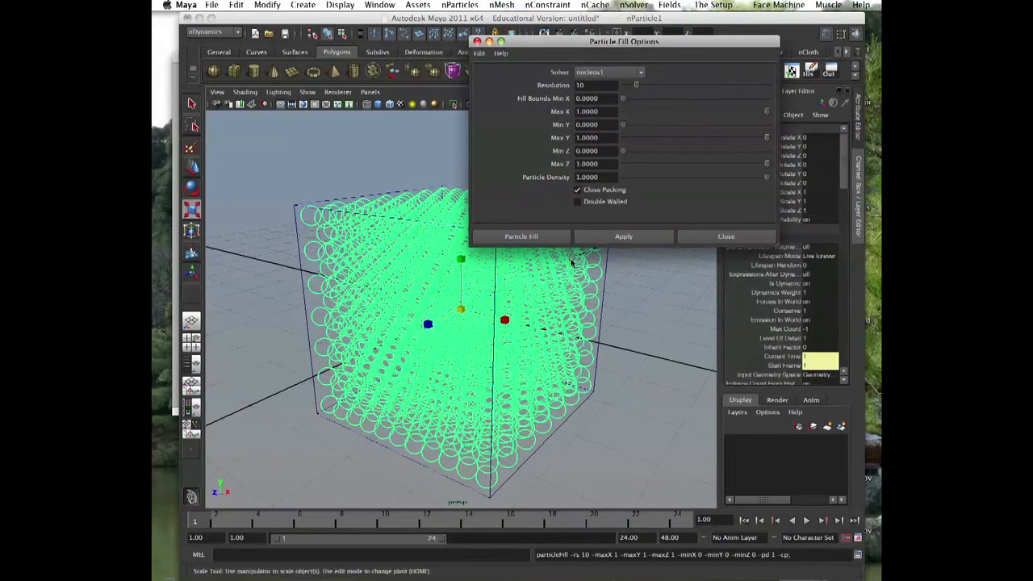
left_click(726, 236)
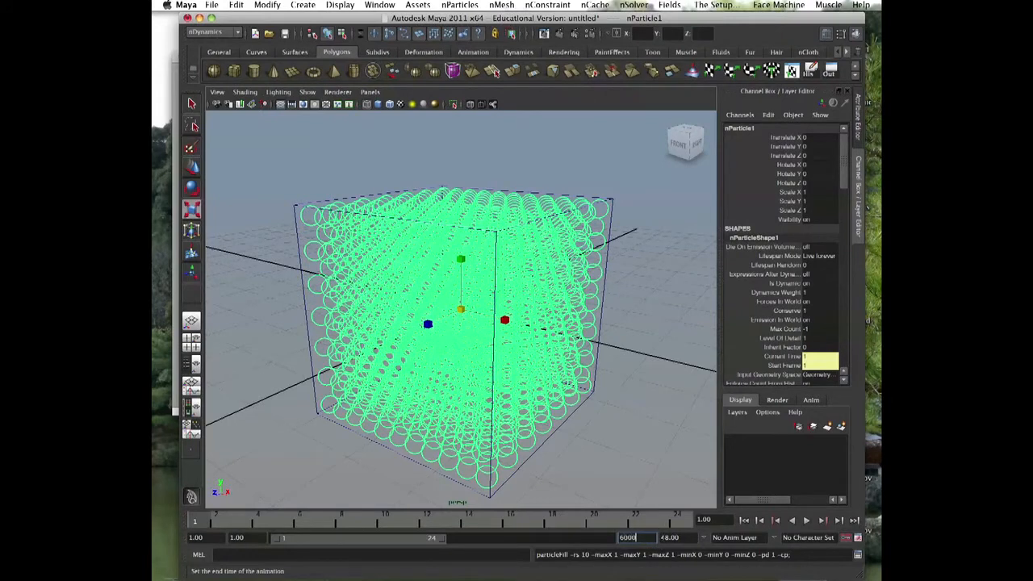
Set the animation end time to 6000 and the playback range end to frame 600.
key("Return")
type("600")
key("Return")
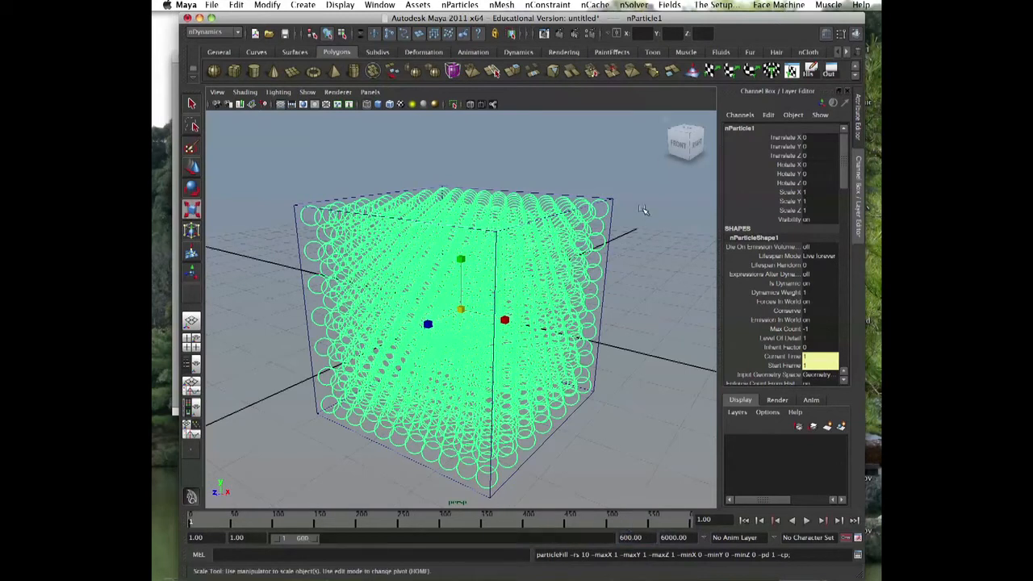
left_click(471, 5)
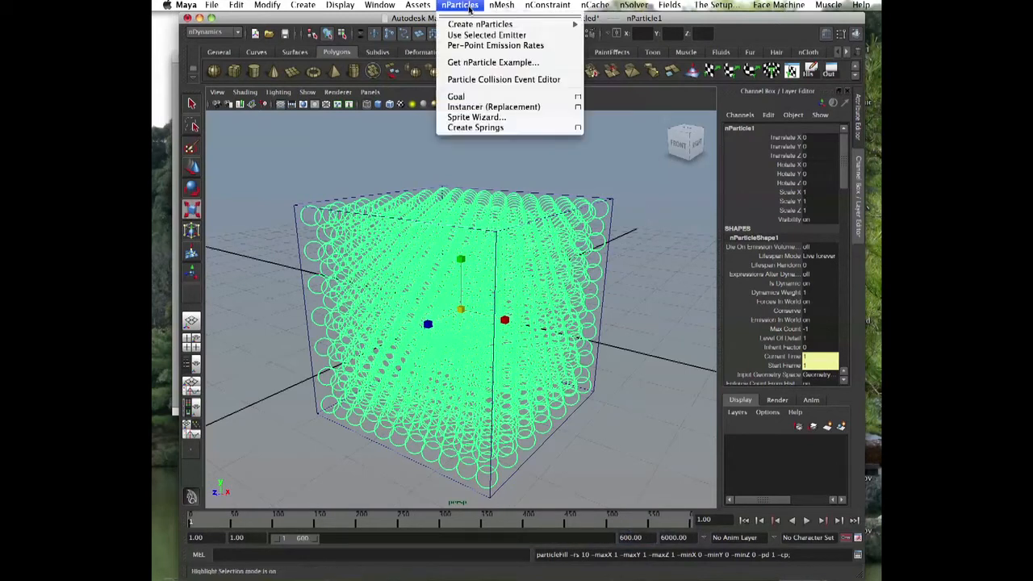
mouse_move(473, 26)
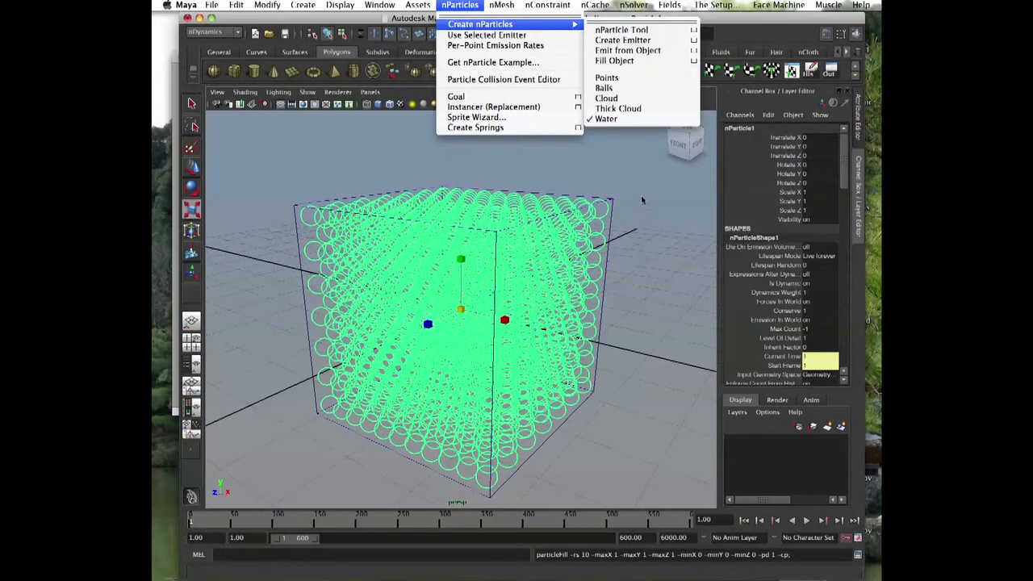
left_click(605, 226)
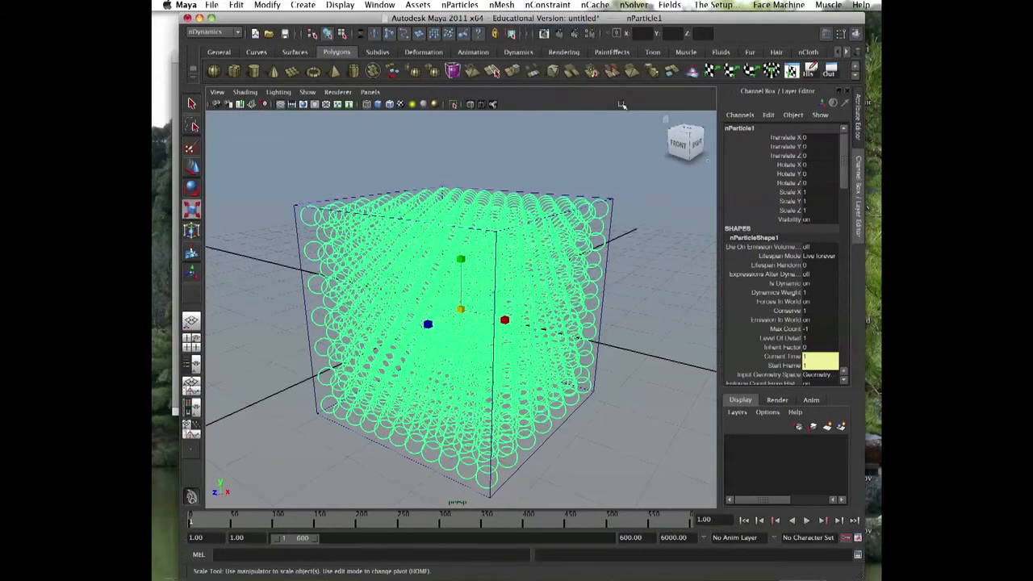
Change the nParticle shape's Particle Render Type to Spheres in its Shading attributes, then deselect the particles.
left_click(826, 34)
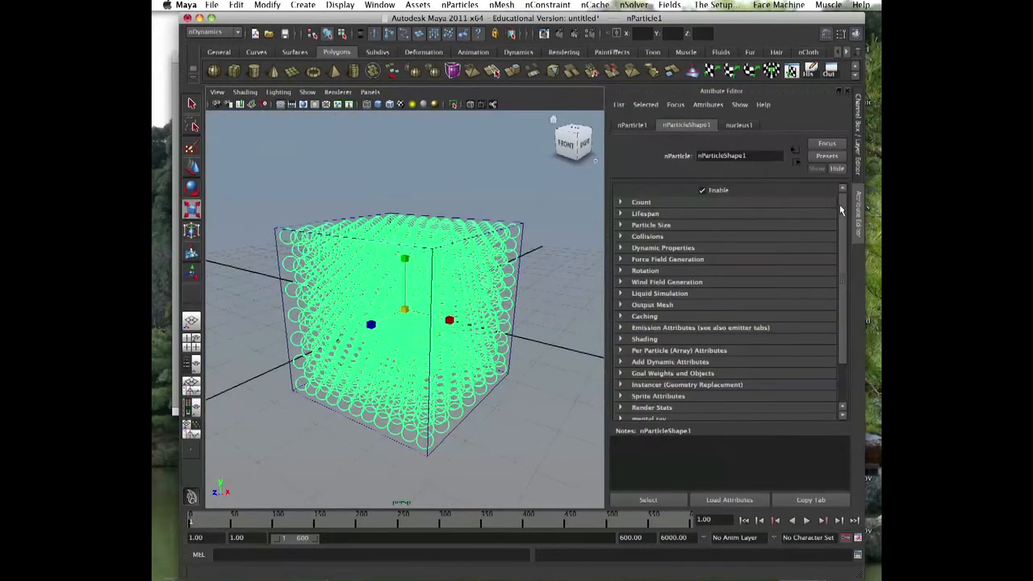
mouse_move(840, 207)
left_mouse_down()
mouse_move(845, 238)
mouse_move(842, 192)
left_mouse_up()
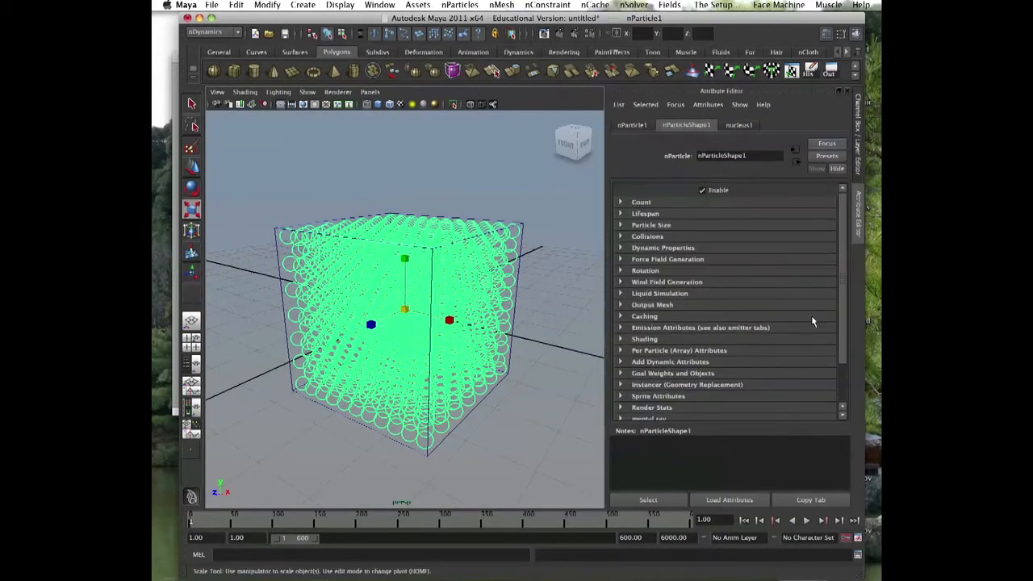
scroll(831, 347, "down", 3)
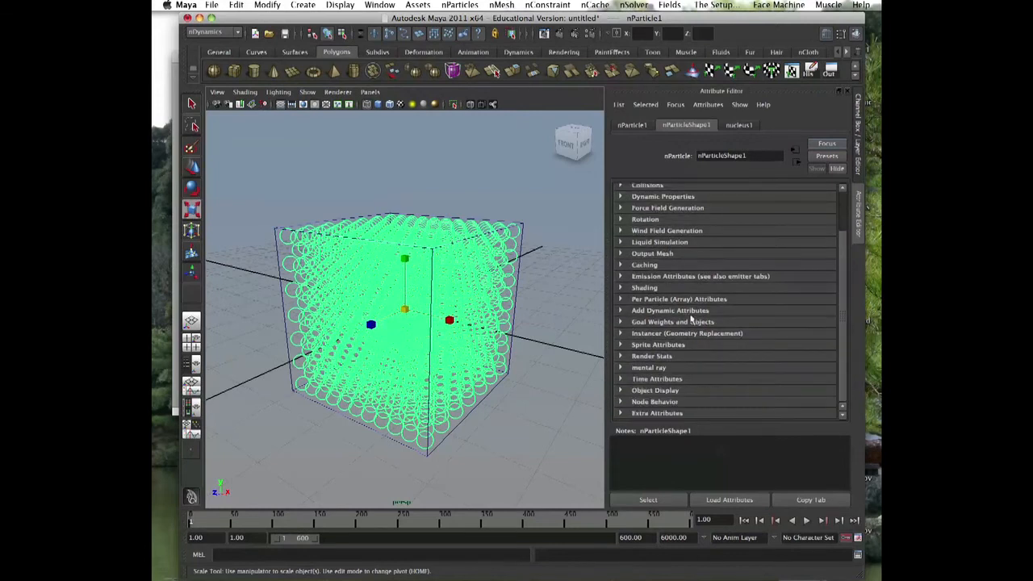
left_click(620, 288)
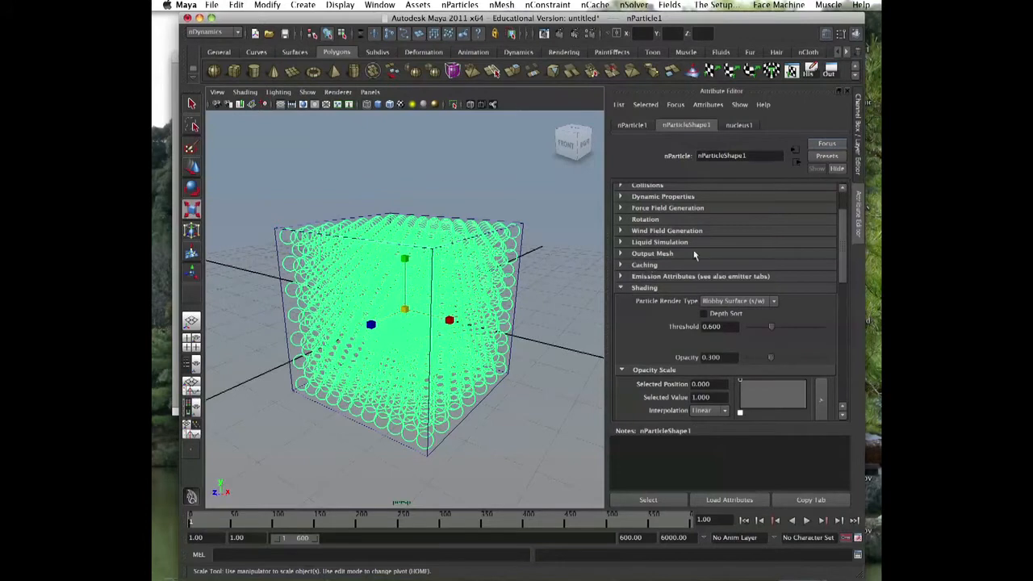
scroll(836, 224, "down", 5)
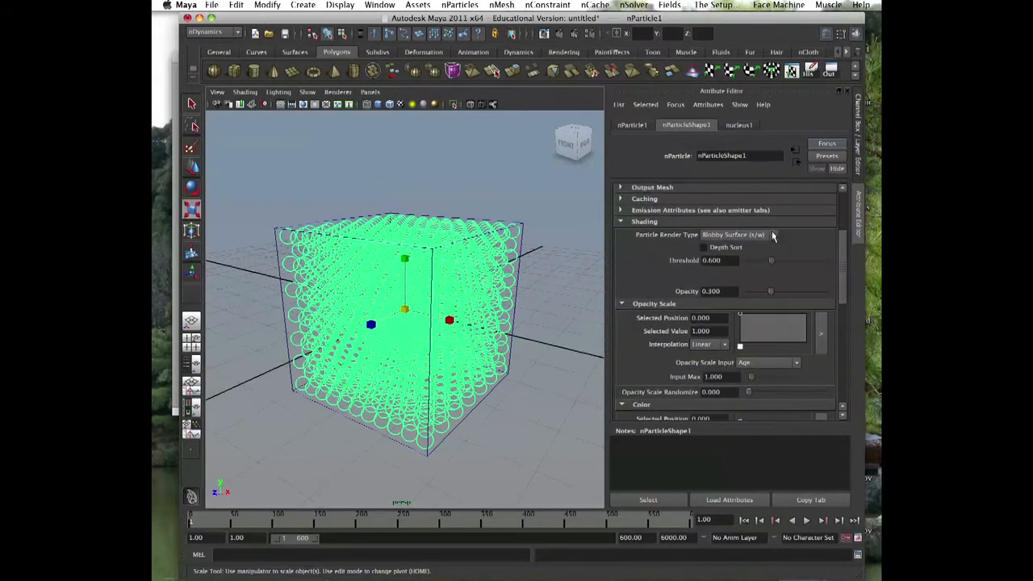
left_click(773, 235)
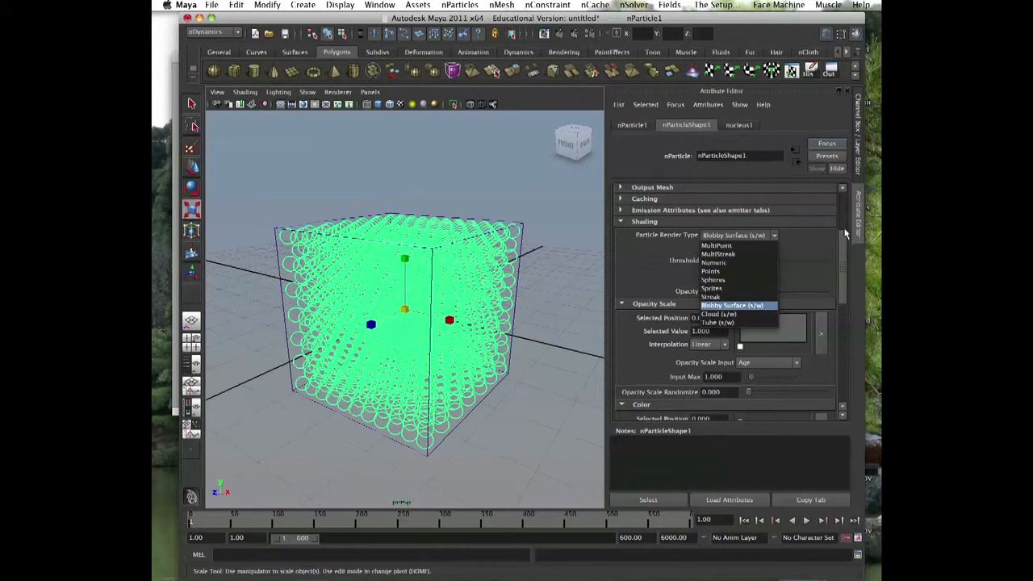
left_click(842, 238)
left_click(775, 235)
left_click(843, 253)
left_click(767, 235)
left_click(734, 283)
left_click(555, 204)
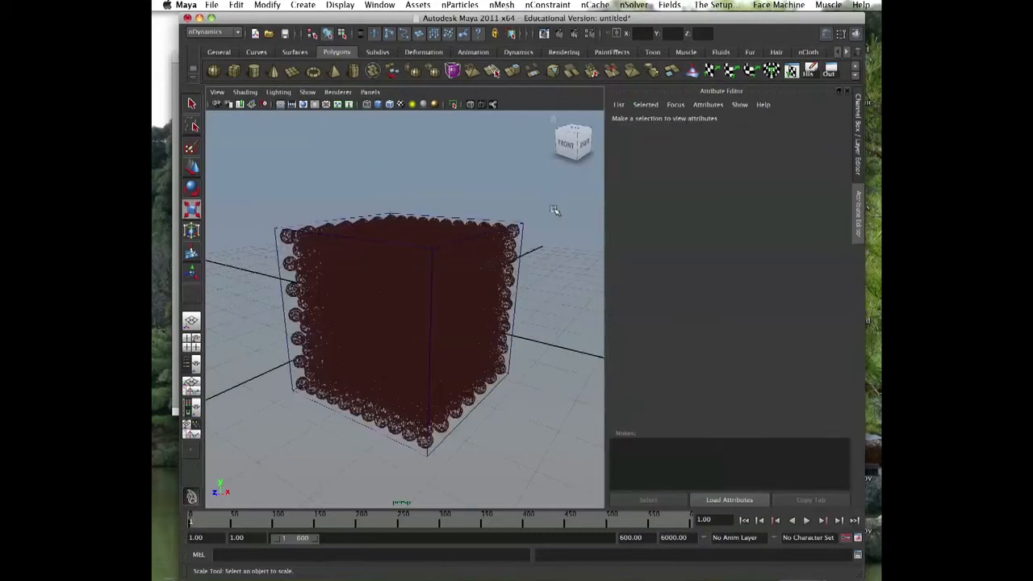
Select the cube, open the Hypershade and make the lambert1 material fully transparent.
left_click(526, 219)
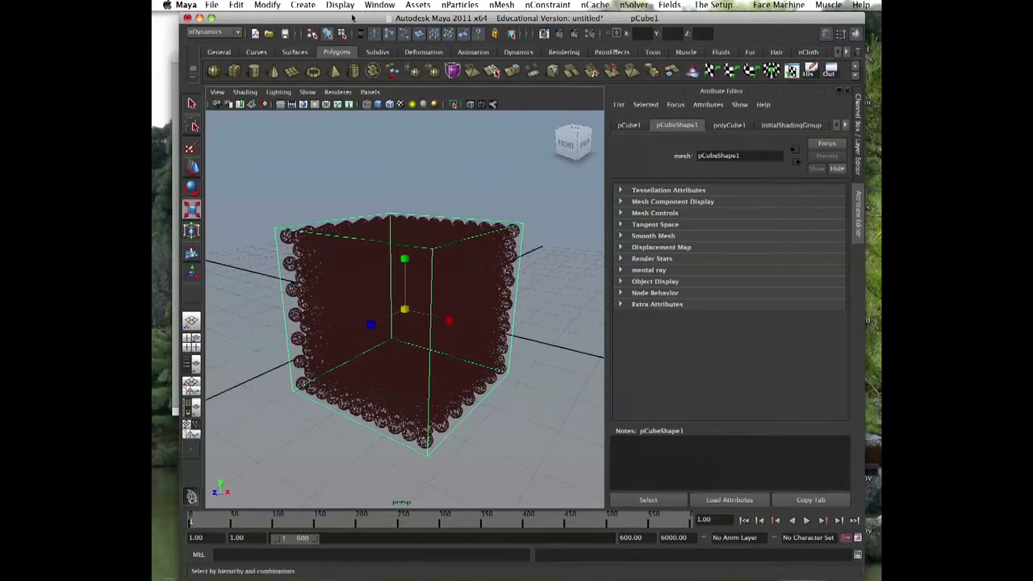
left_click(379, 5)
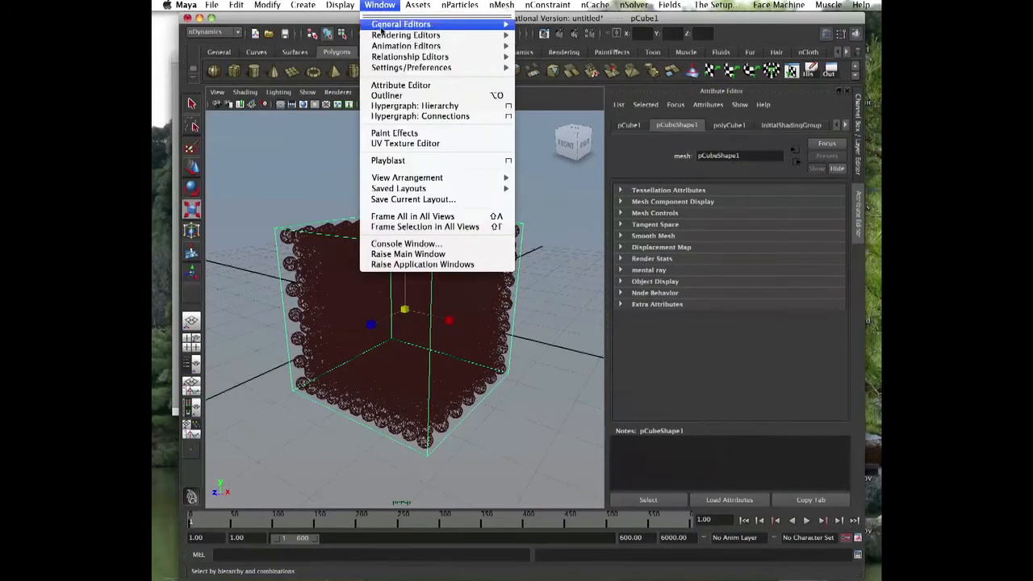
mouse_move(347, 34)
left_click(535, 58)
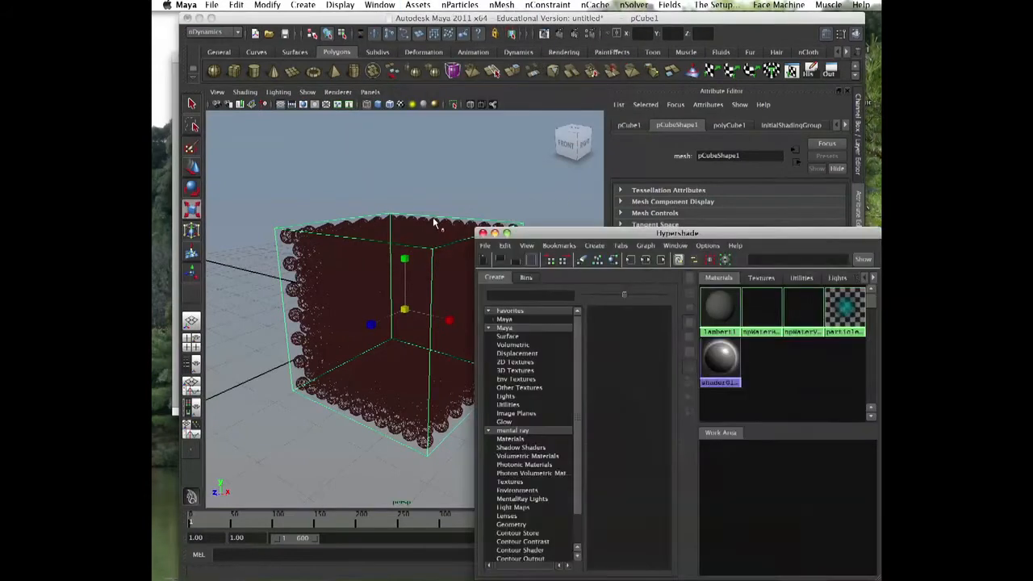
left_click(671, 313)
left_click_drag(663, 234, 449, 320)
left_click_drag(745, 276, 820, 282)
left_click(531, 193)
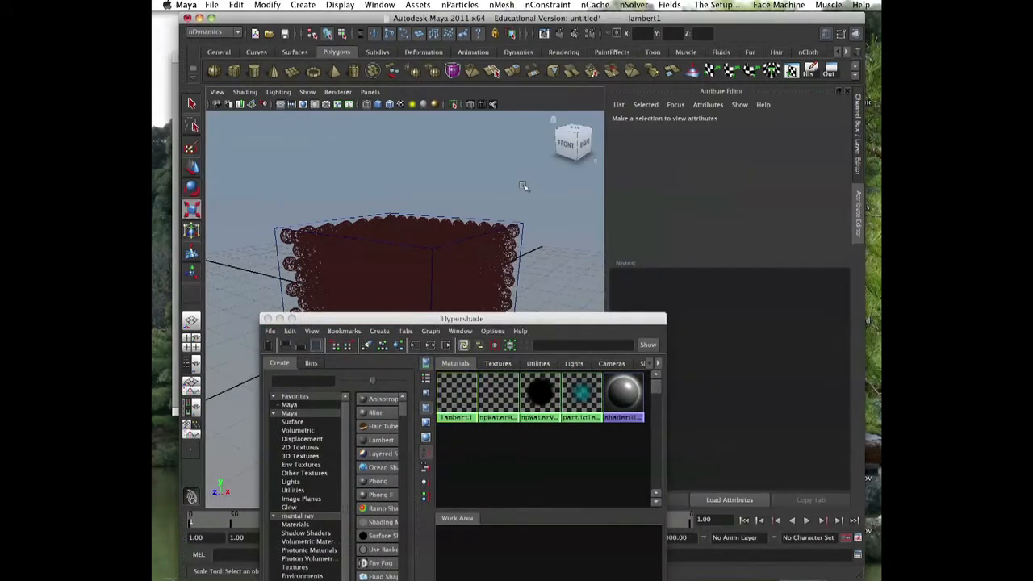
Display the perspective view smooth shaded with Wireframe on Shaded so the transparent cube's edges show.
left_click_drag(542, 319, 778, 268)
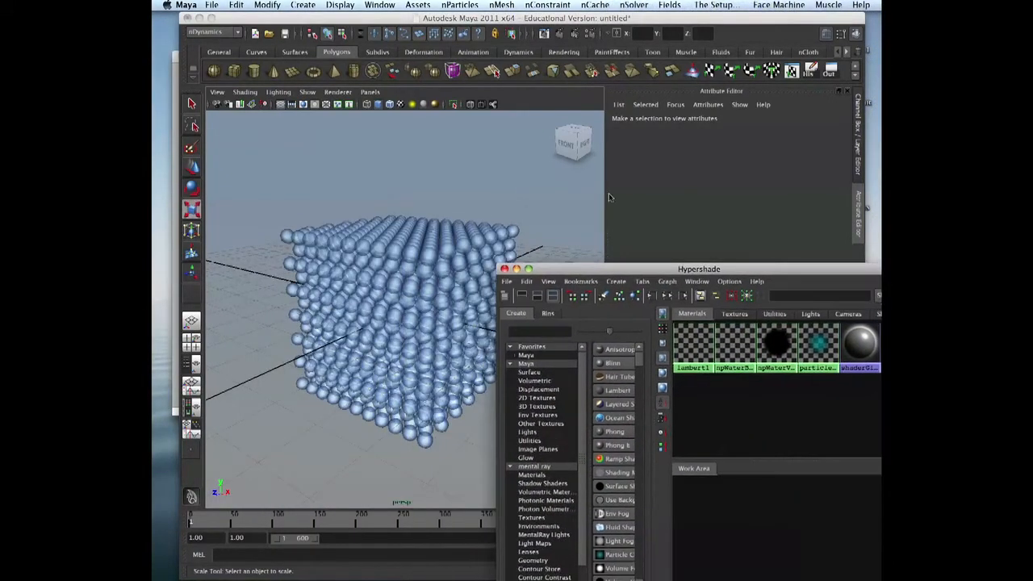
left_click(245, 92)
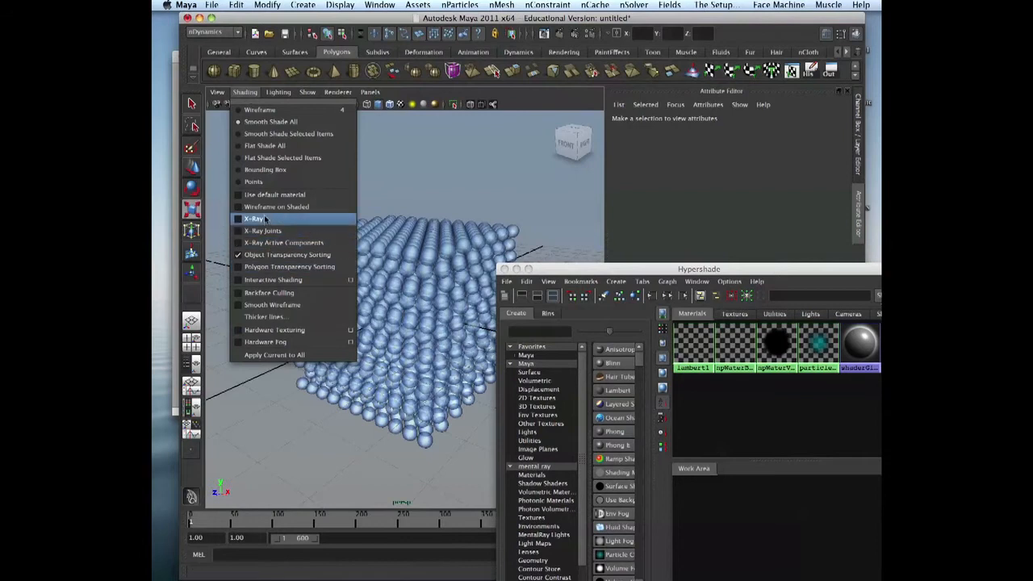
left_click(263, 208)
left_click_drag(346, 216, 420, 226, "alt")
Move the Hypershade clear of the playback controls and briefly play the particle simulation, stopping at frame 38.
left_click_drag(555, 268, 807, 77)
left_click(806, 522)
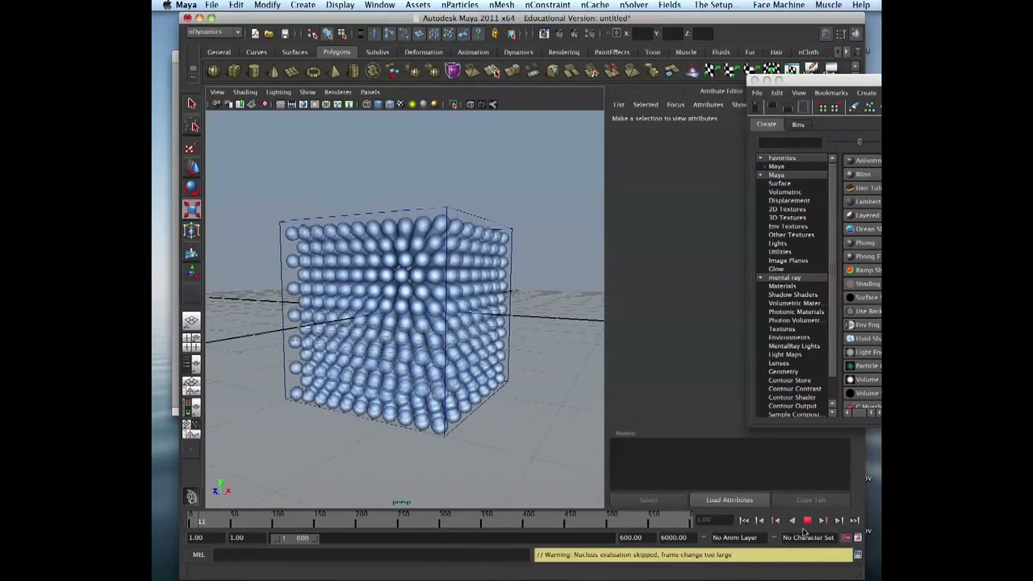
left_click(806, 521)
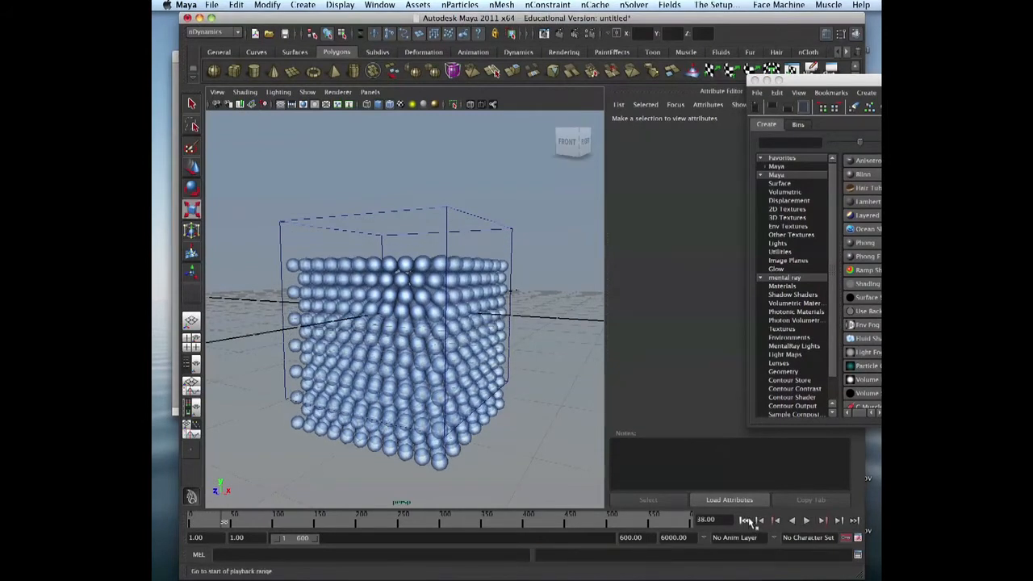
Return to the start frame, make the cube a passive collider with nMesh and play the particle simulation.
left_click(745, 520)
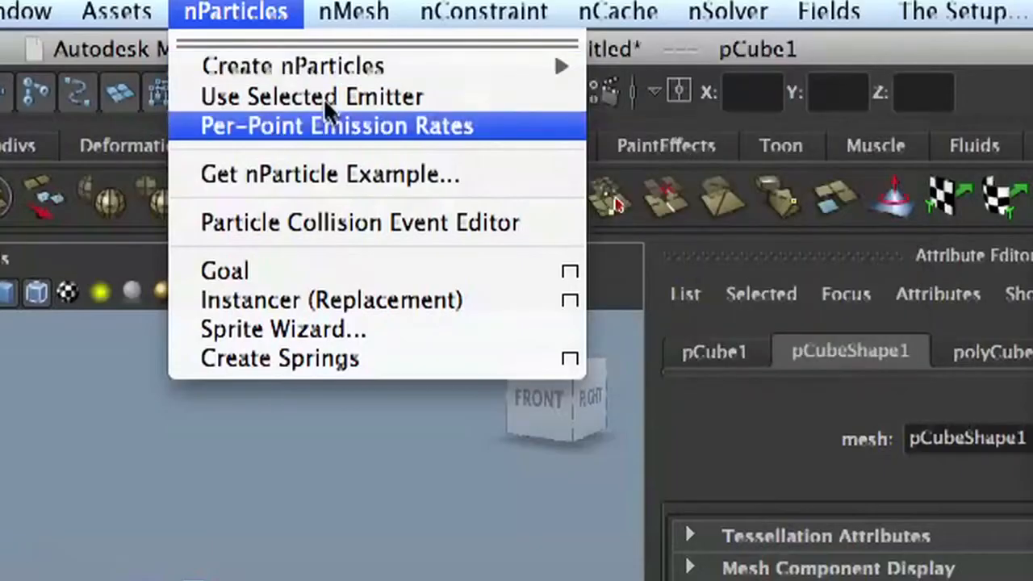
left_click(248, 20)
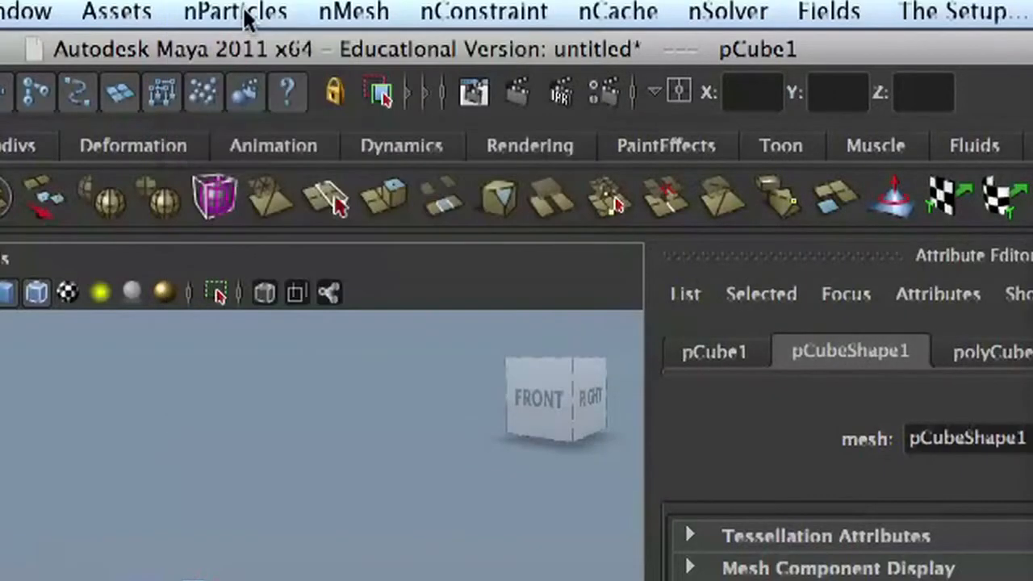
left_click(244, 13)
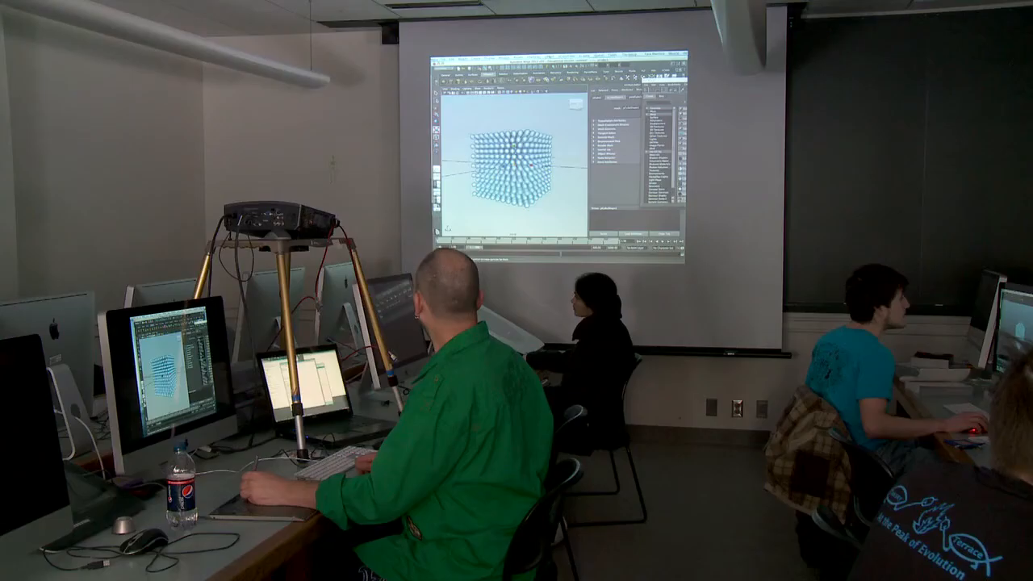
left_click(549, 57)
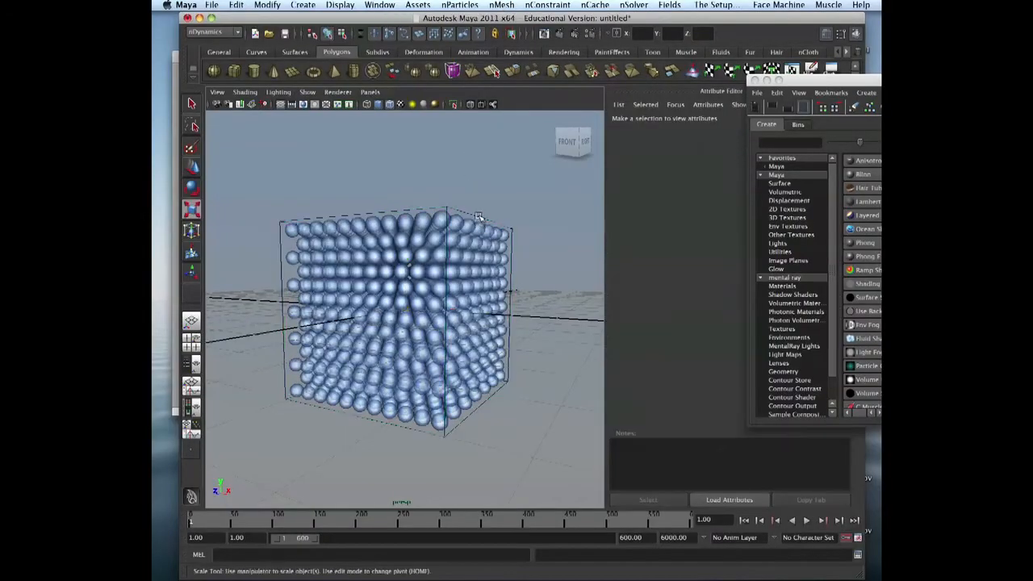
left_click(477, 216)
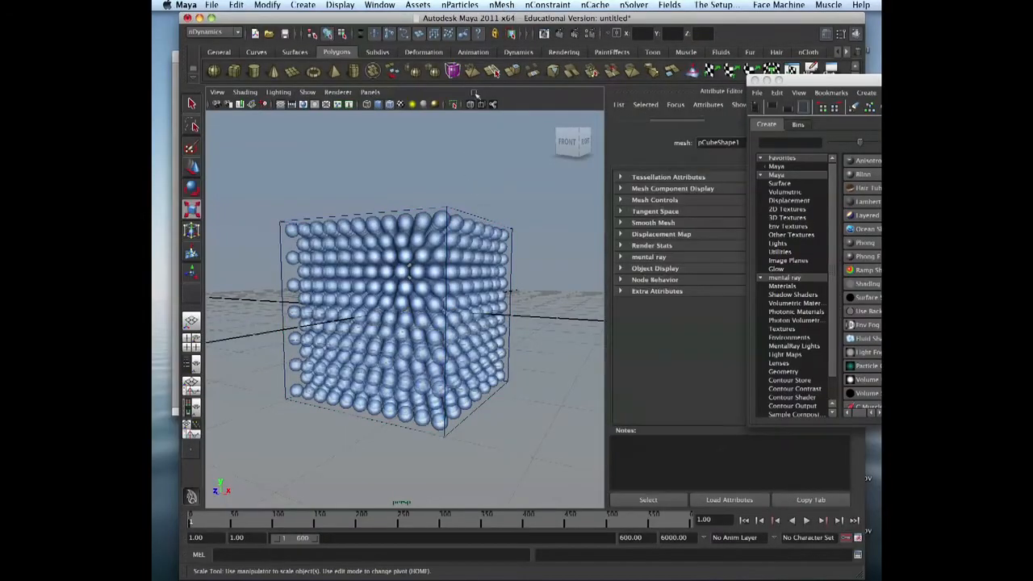
left_click(501, 4)
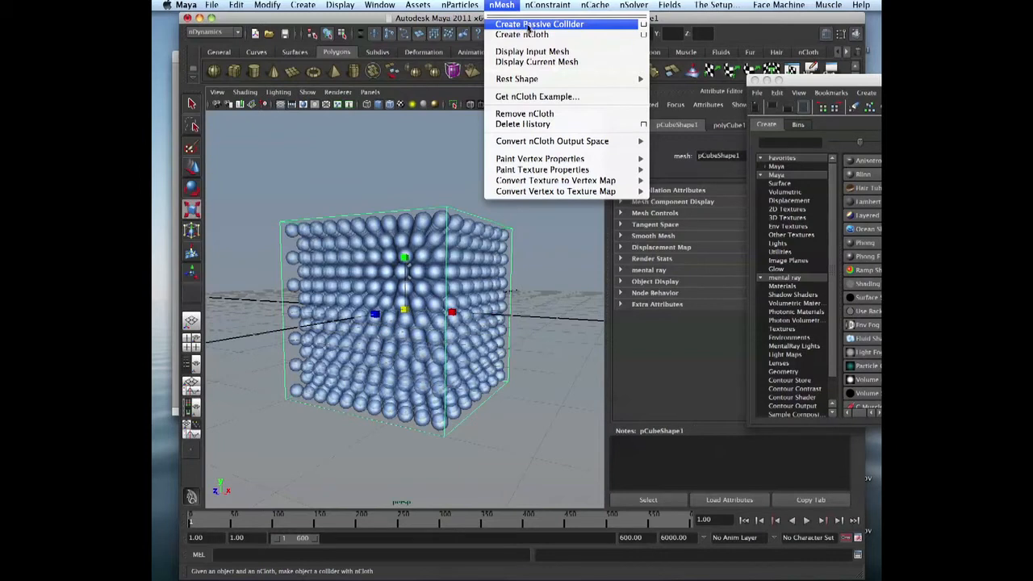
left_click(529, 26)
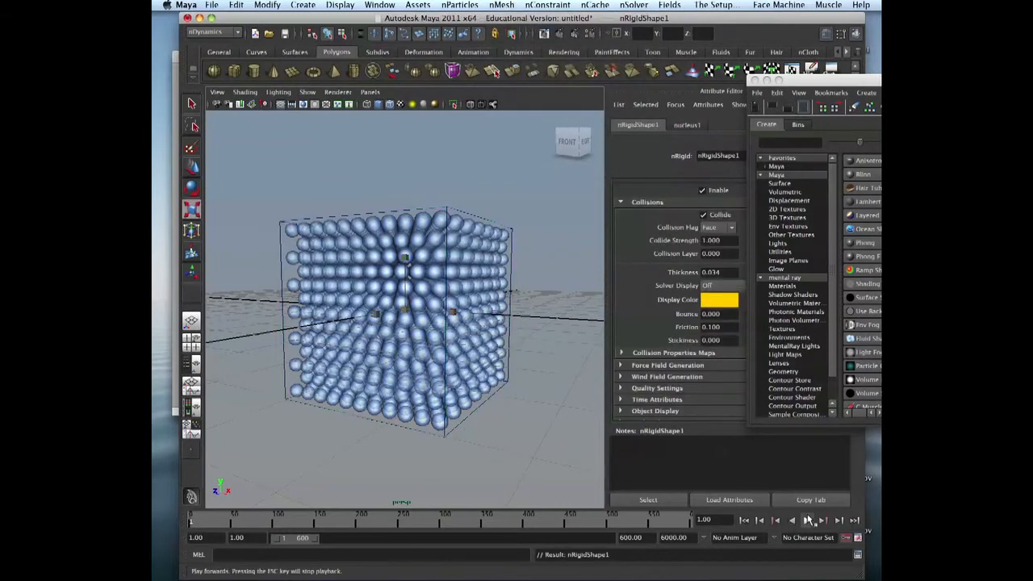
left_click(805, 520)
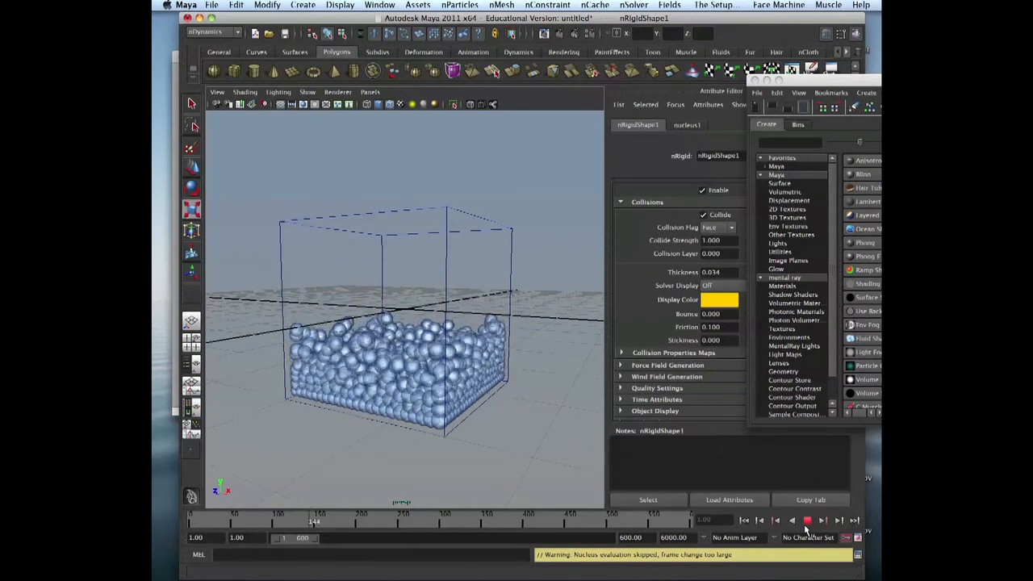
Inspect lambert1's Transparency through the Hypershade, move the window aside and replay the simulation from the start.
left_click(772, 81)
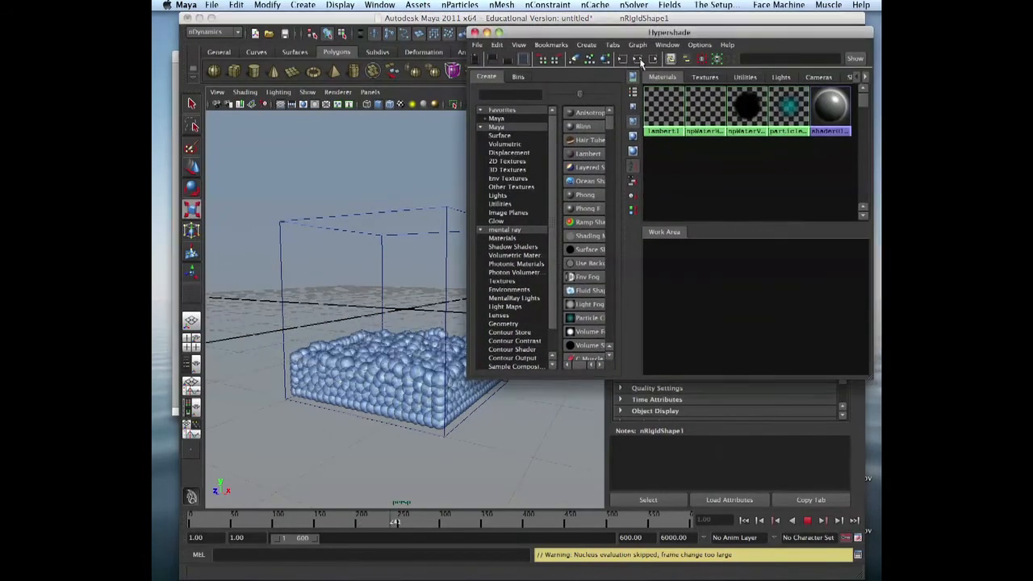
left_click_drag(639, 33, 466, 40)
left_click(494, 115)
left_click_drag(452, 43, 381, 46)
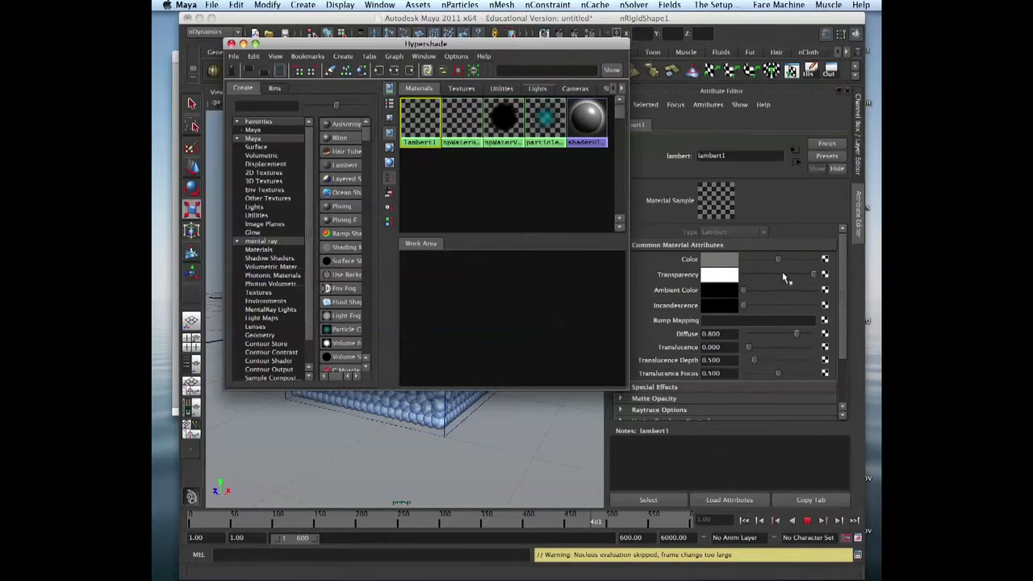
left_click_drag(427, 47, 724, 51)
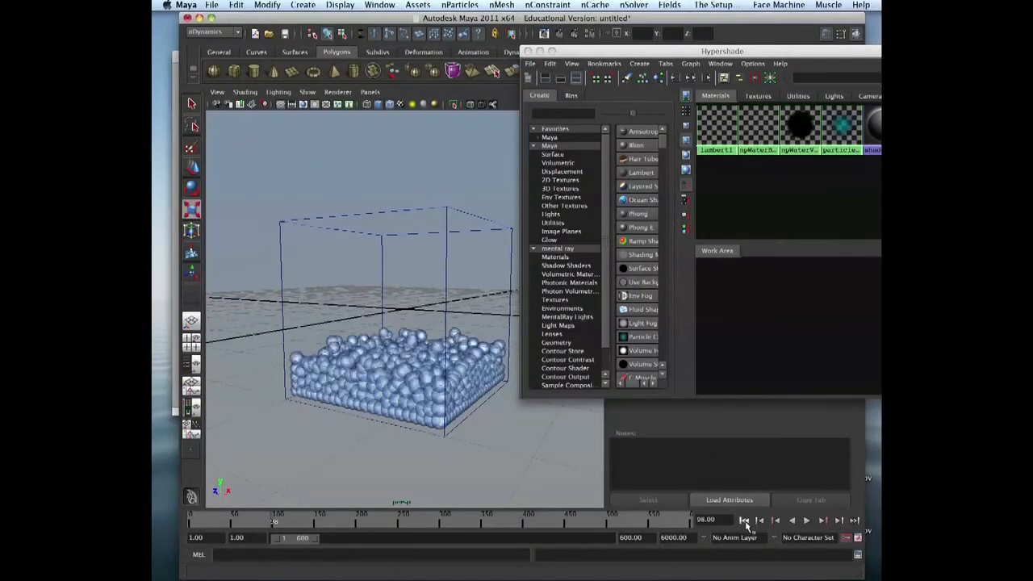
left_click(743, 521)
left_click(806, 521)
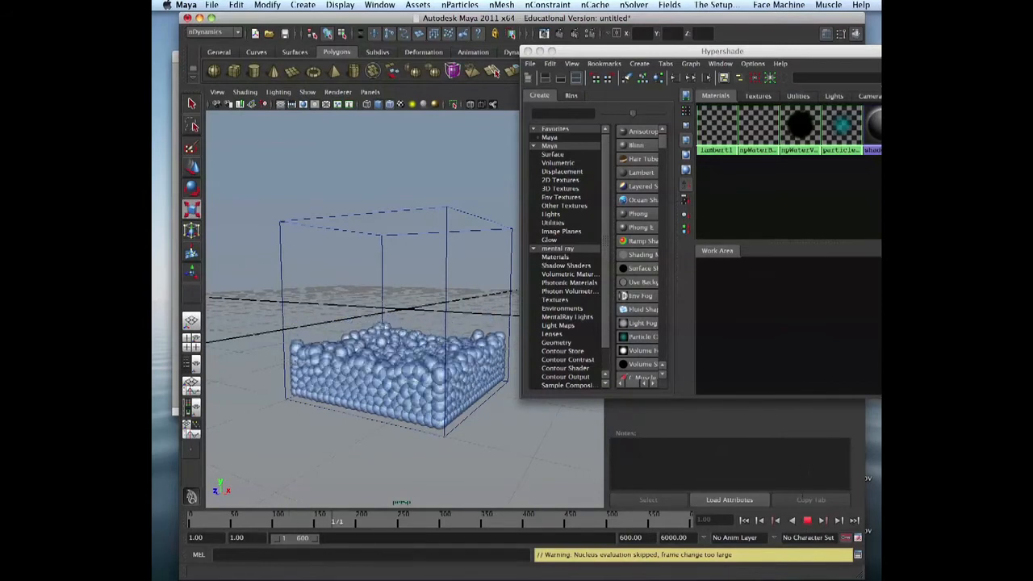
Set lambert1's Transparency to its maximum again and close the Hypershade.
left_click_drag(770, 51, 405, 47)
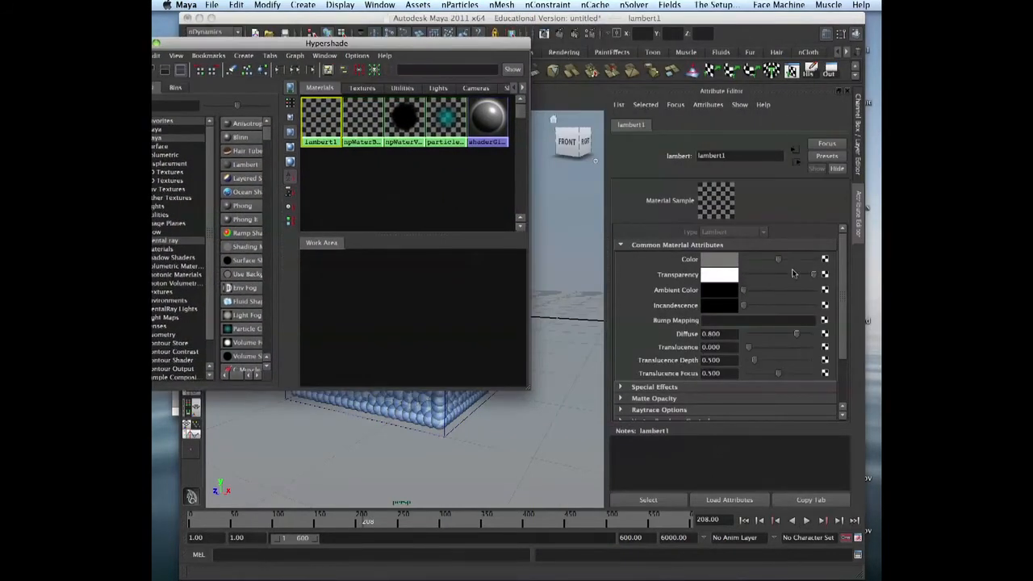
mouse_move(813, 275)
left_mouse_down()
mouse_move(775, 275)
mouse_move(737, 292)
mouse_move(824, 276)
mouse_move(740, 283)
mouse_move(822, 281)
left_mouse_up()
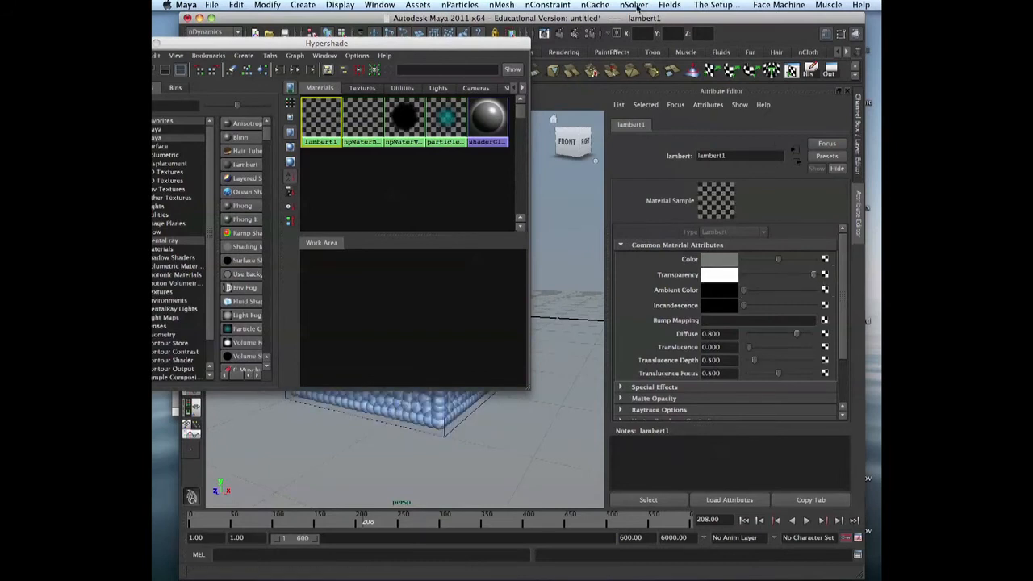
left_click_drag(396, 48, 460, 306)
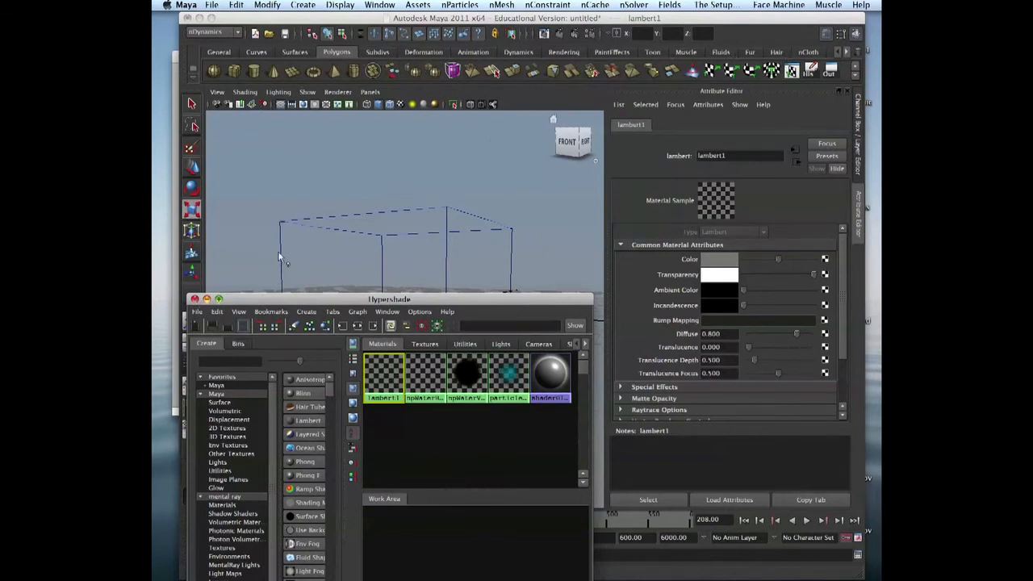
left_click(195, 299)
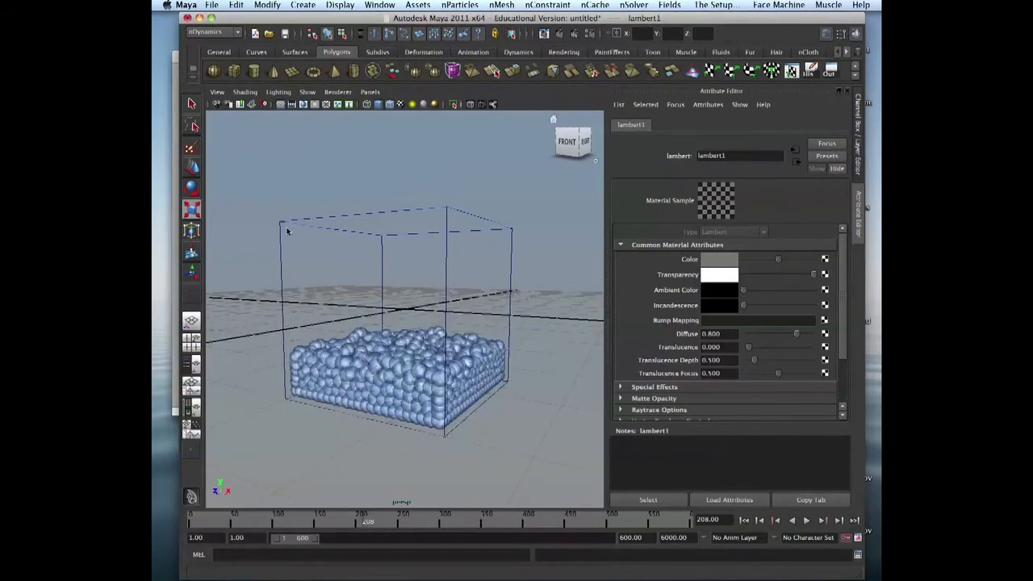
Open the Outliner, select nParticle1 and keep the window clear of the nParticle shape's attributes.
left_click(829, 73)
left_click_drag(484, 343, 571, 81)
left_click(511, 177)
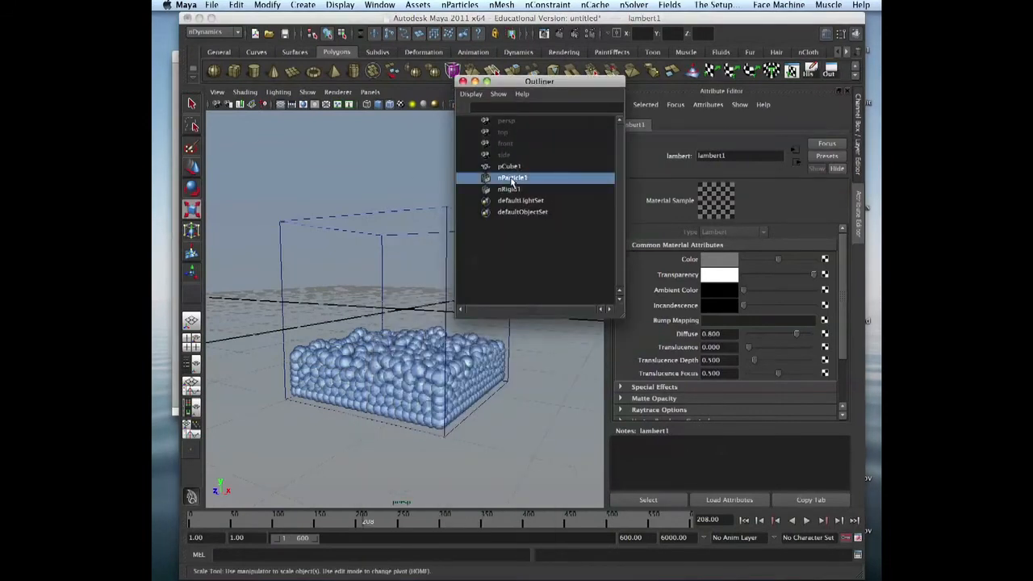
scroll(843, 258, "up", 3)
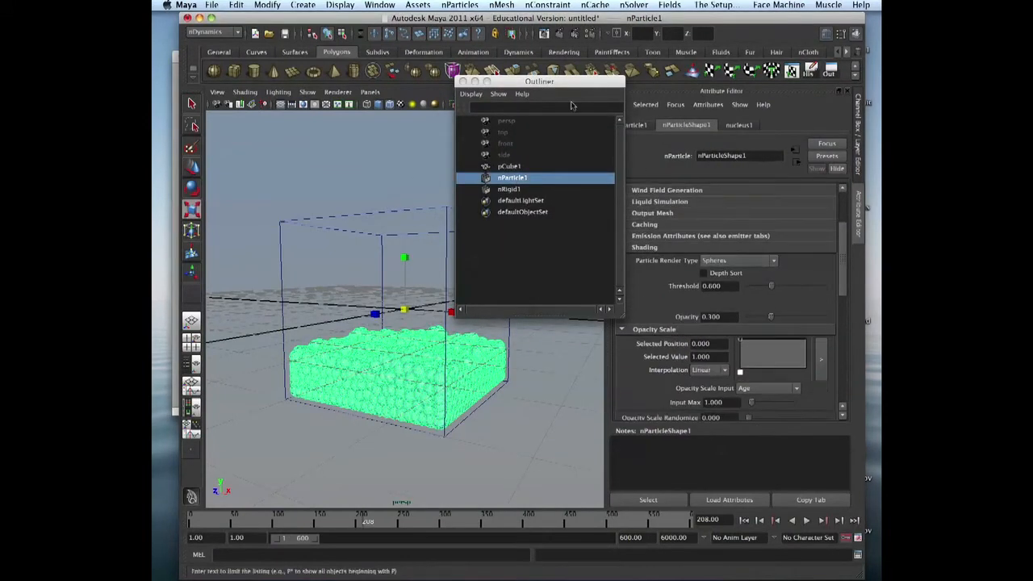
left_click_drag(548, 81, 495, 80)
scroll(841, 255, "up", 3)
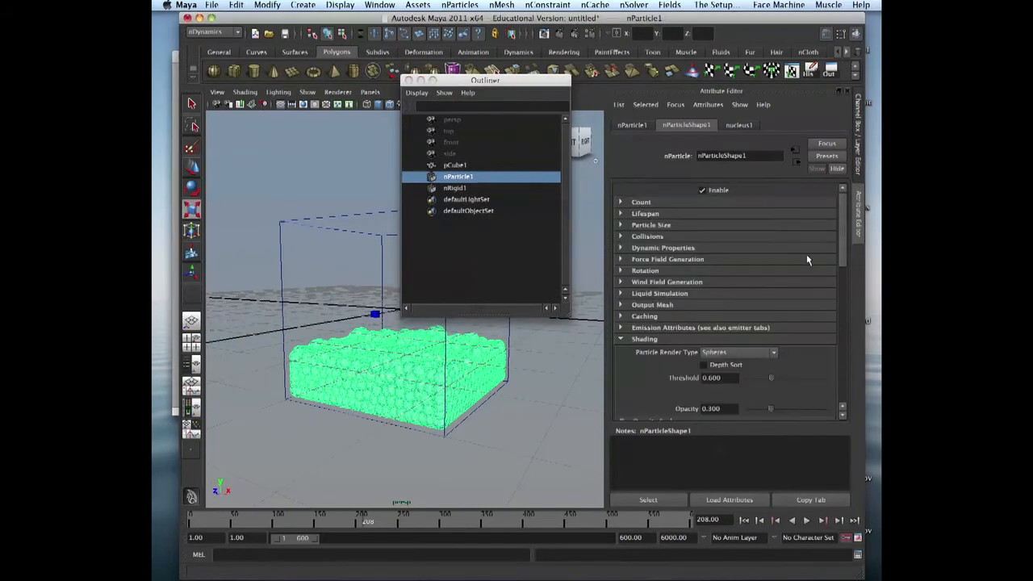
Expand the nParticle shape's Shading attributes and check the Particle Render Type options, keeping Spheres.
left_click(621, 339)
left_click(644, 340)
left_click(642, 342)
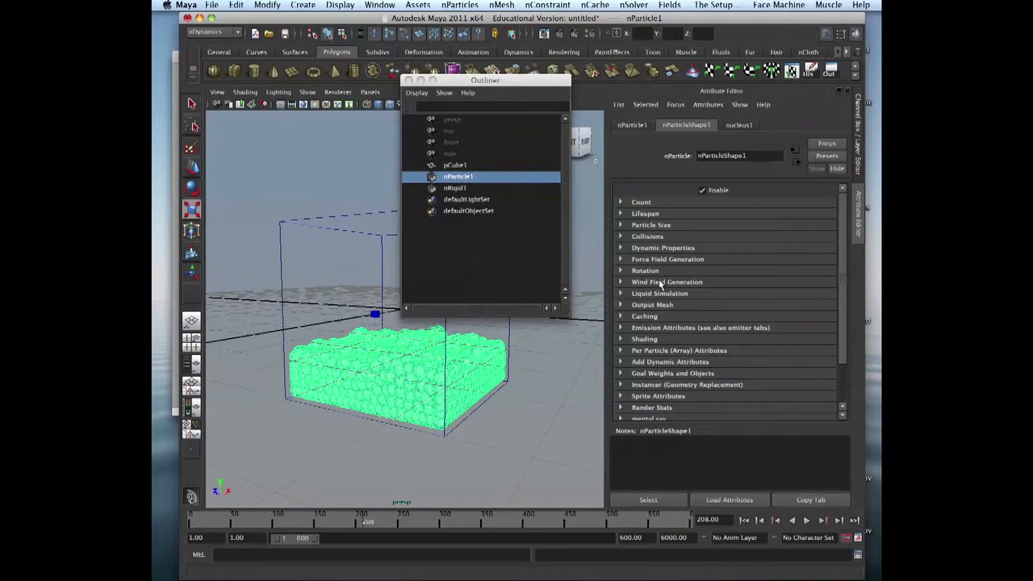
left_click(645, 338)
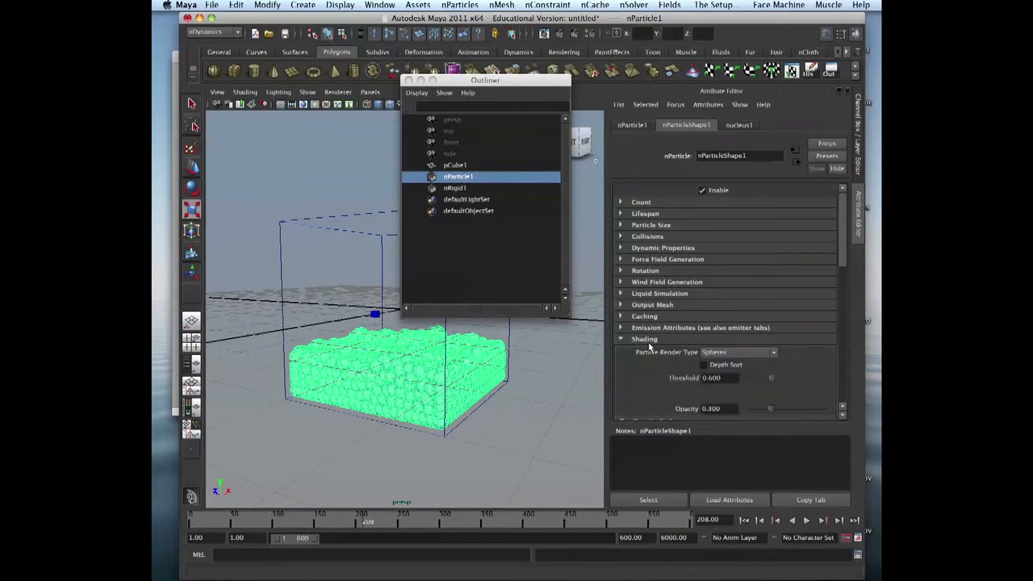
left_click(646, 340)
left_click(645, 340)
scroll(768, 223, "down", 5)
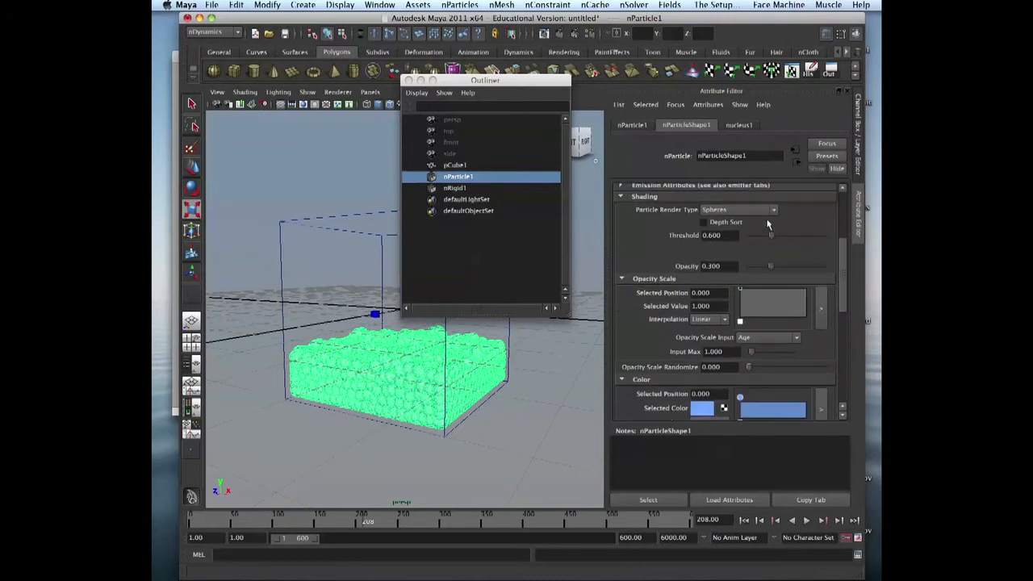
left_click(773, 210)
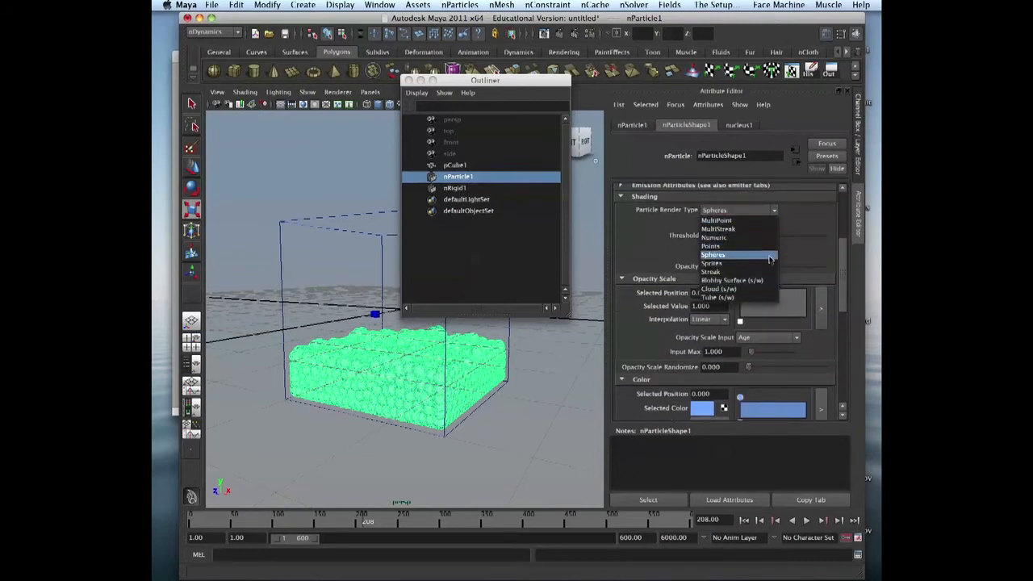
left_click(768, 257)
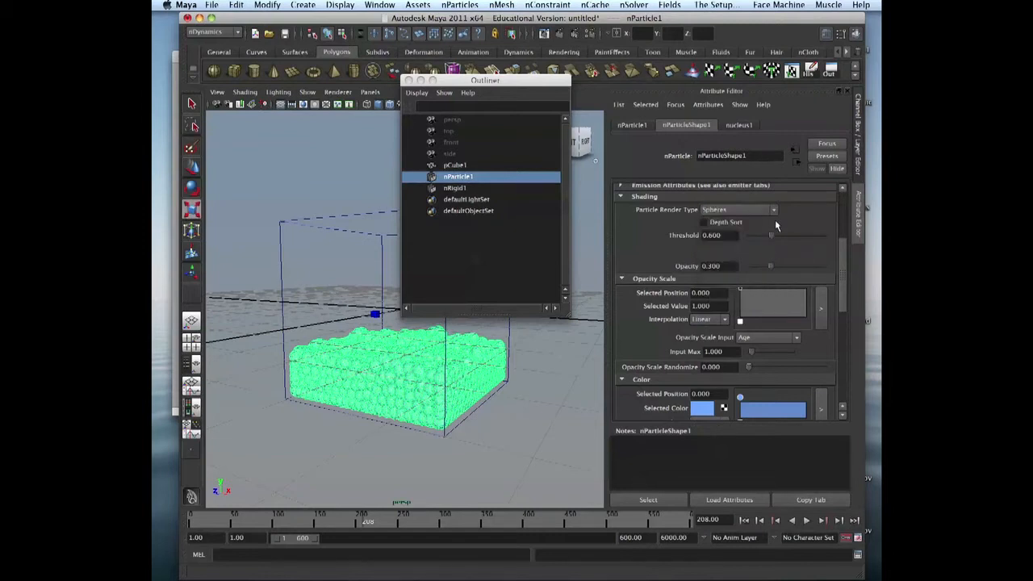
Move the Outliner off the cube, play the simulation with the particles deselected and stop at frame 554.
left_click_drag(466, 81, 679, 41)
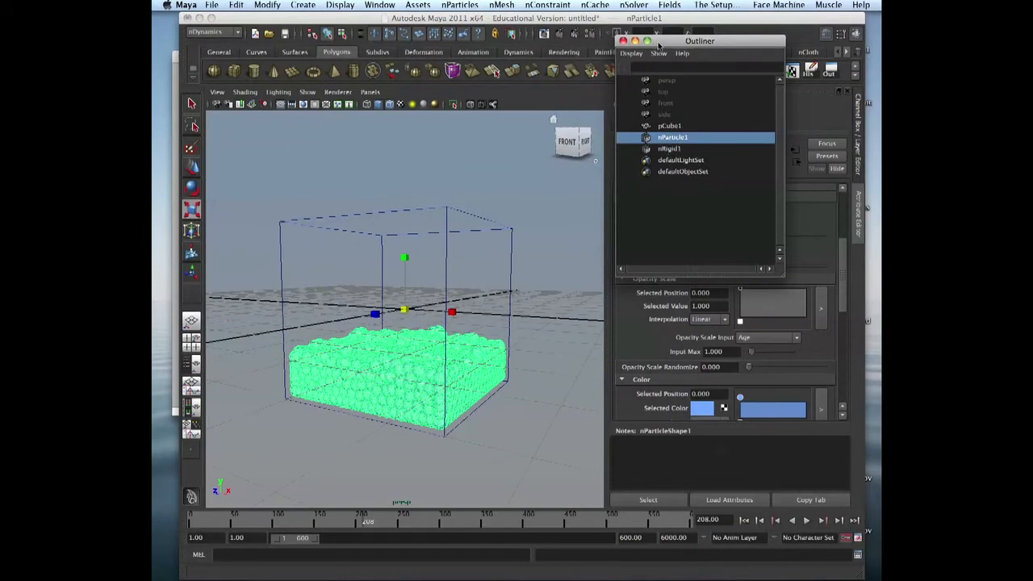
left_click_drag(658, 46, 629, 48)
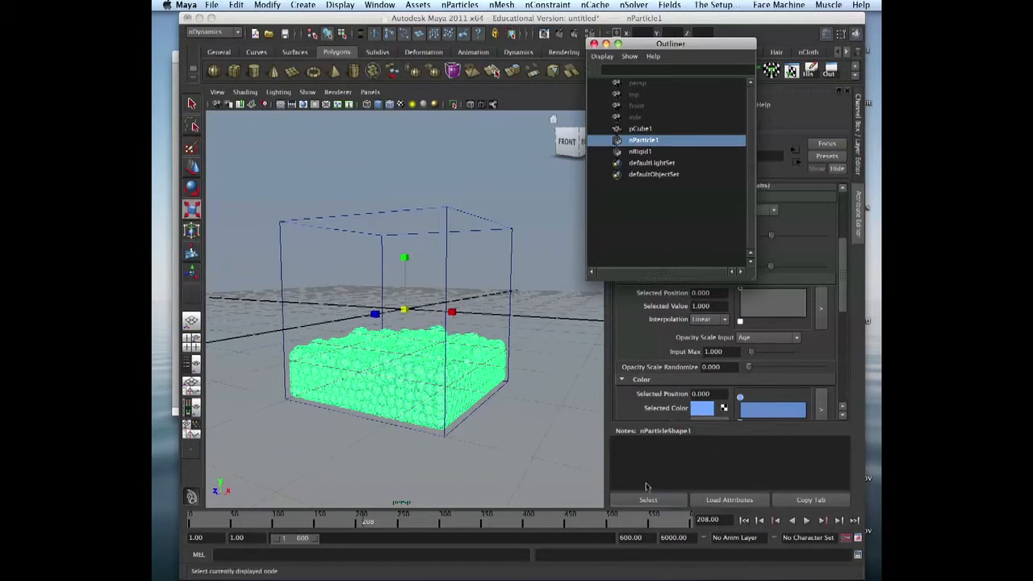
left_click(805, 521)
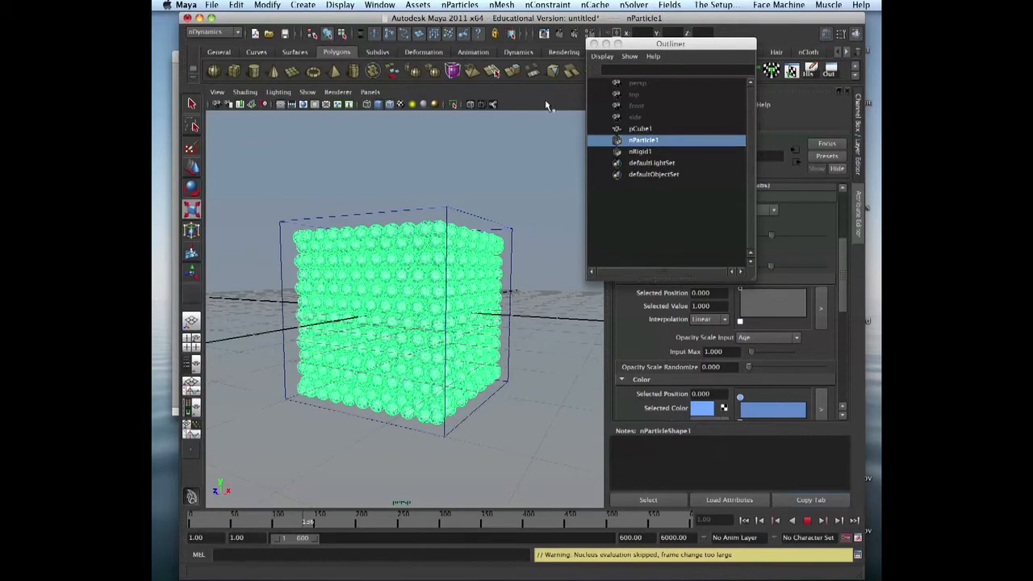
left_click(563, 128)
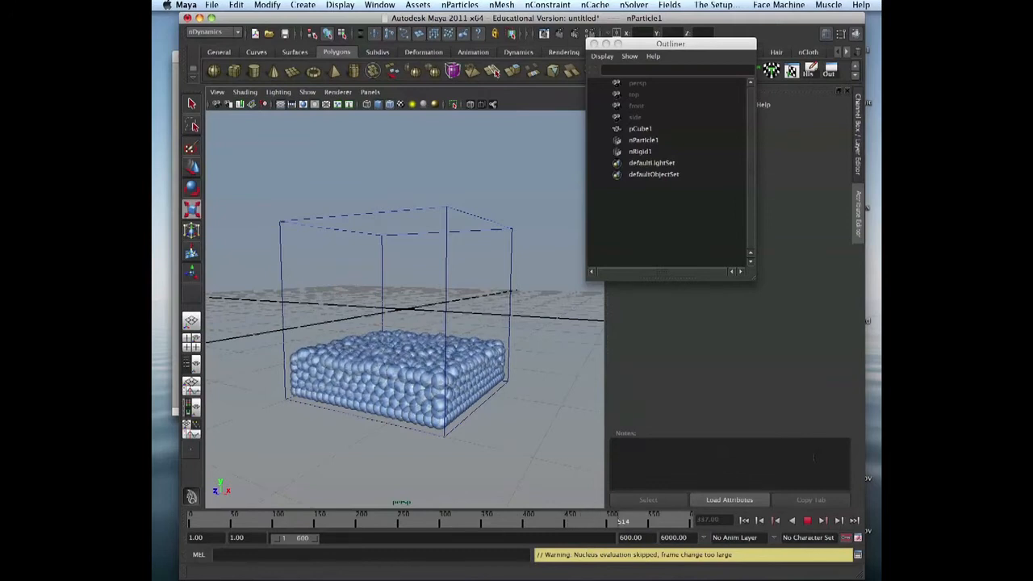
left_click(807, 520)
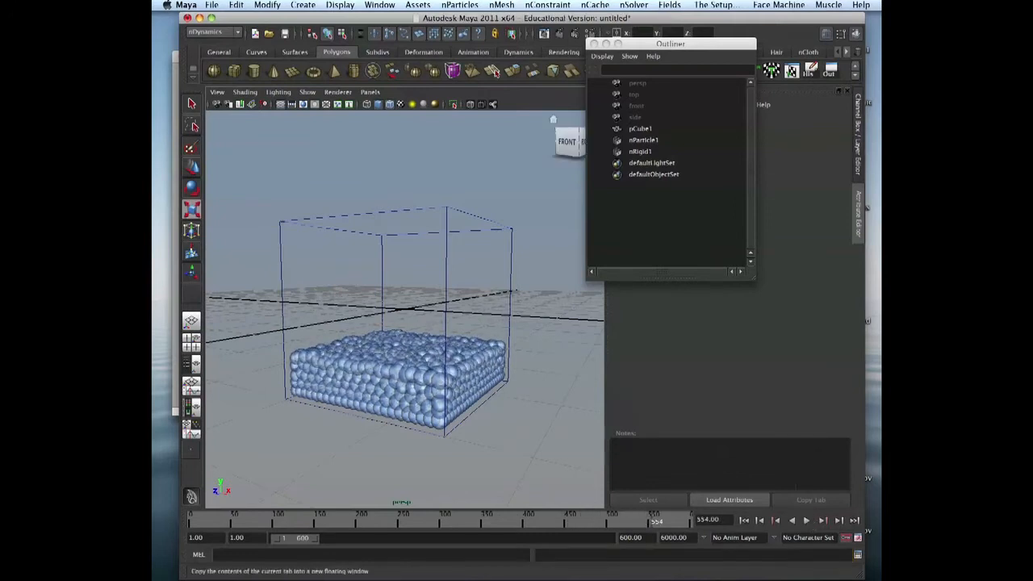
Set the playback and animation end times to 1800 and continue the simulation, stopping at frame 753.
left_click(674, 538)
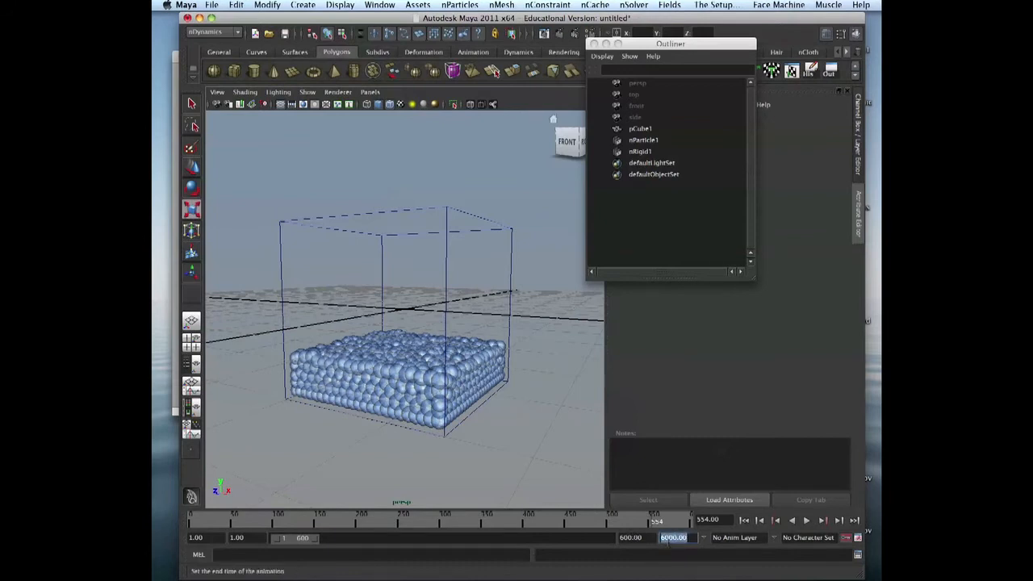
key("BackSpace")
left_click(650, 538)
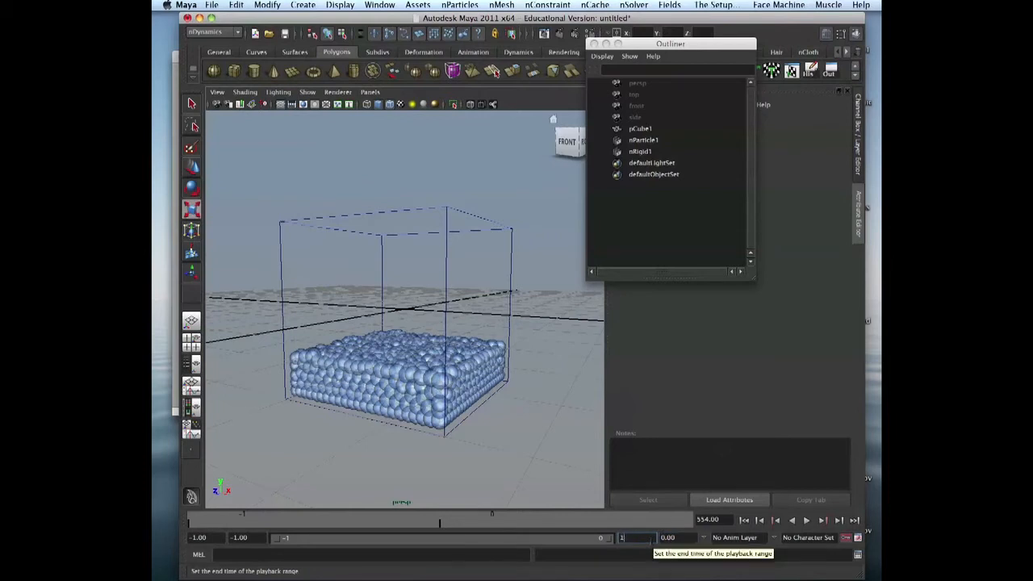
type("1800")
key("Return")
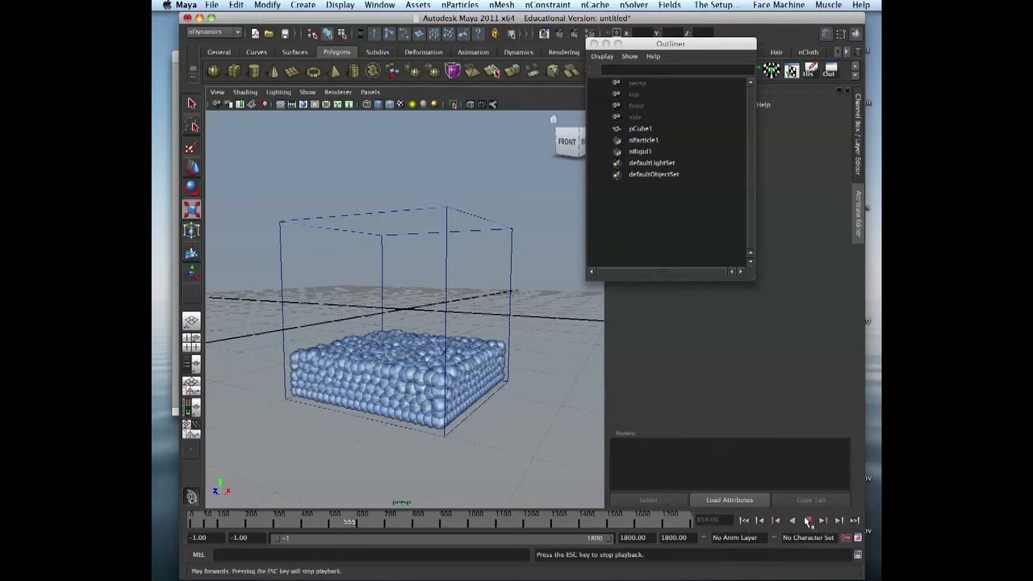
left_click(806, 520)
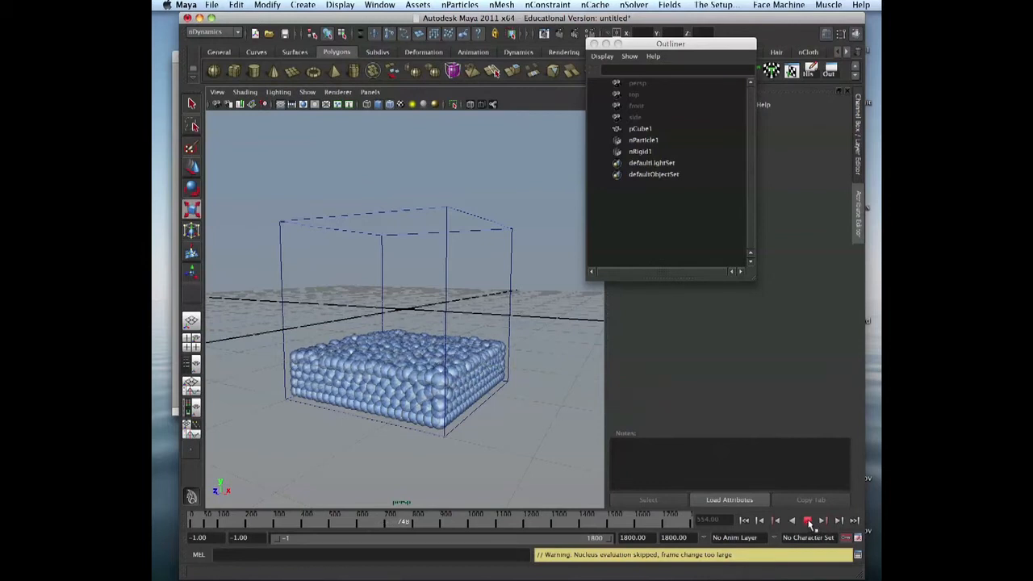
left_click(807, 521)
Move the Outliner over the empty area of the Attribute Editor and select nParticle1.
left_click(638, 52)
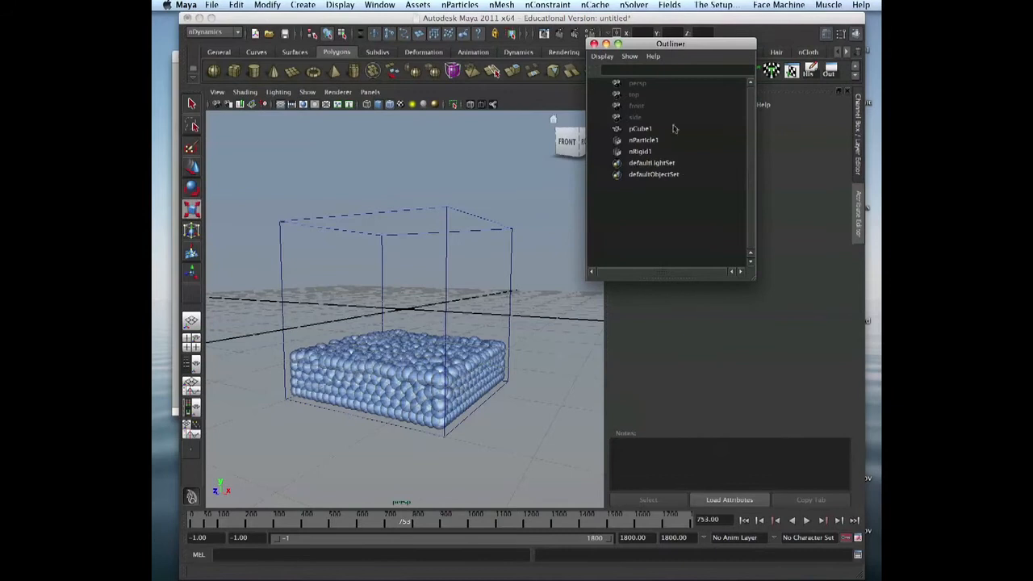
left_click_drag(651, 49, 731, 202)
left_click(717, 289)
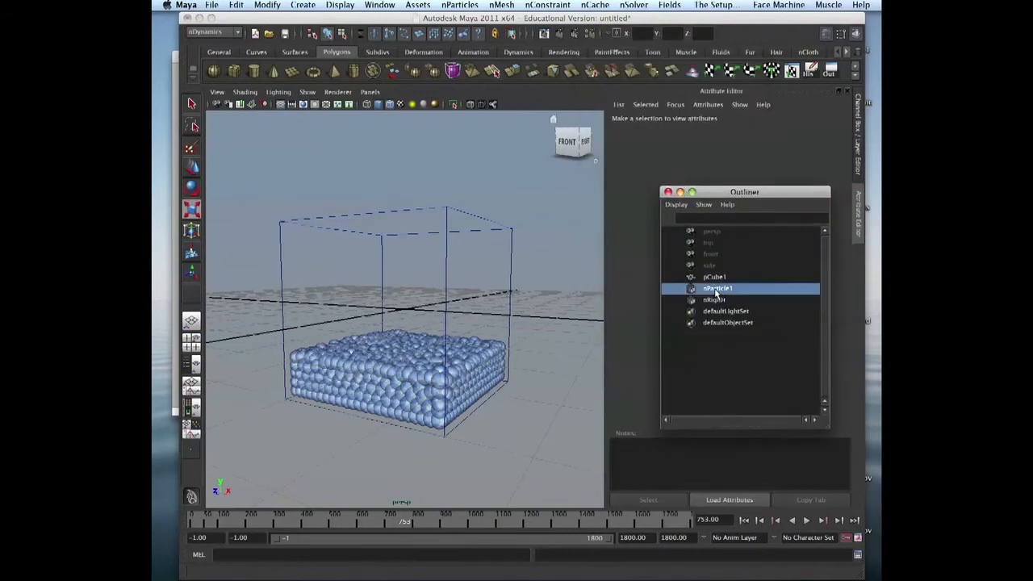
Set nParticle1's initial state from the current frame and return to the start of the timeline.
left_click(634, 6)
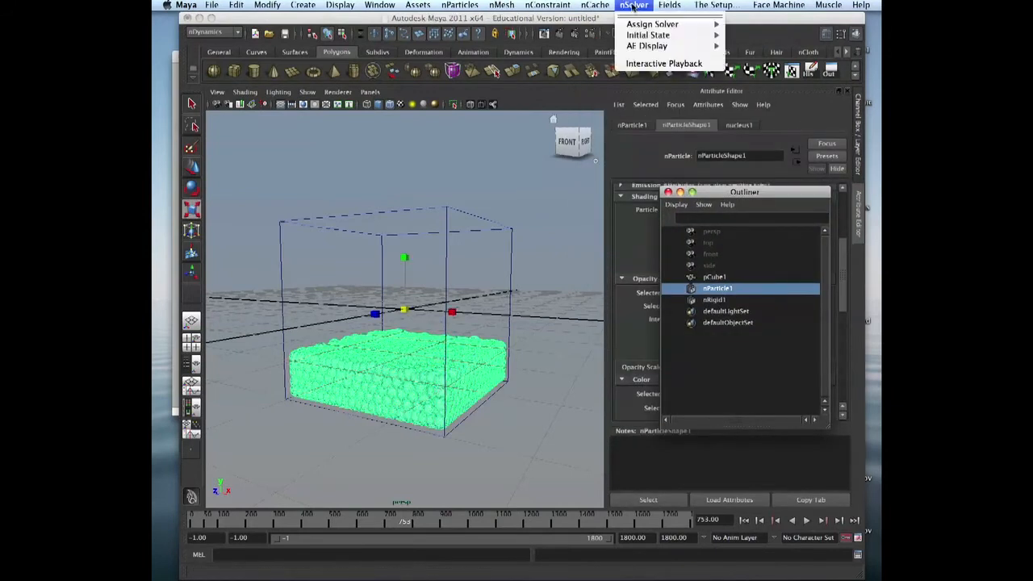
mouse_move(639, 37)
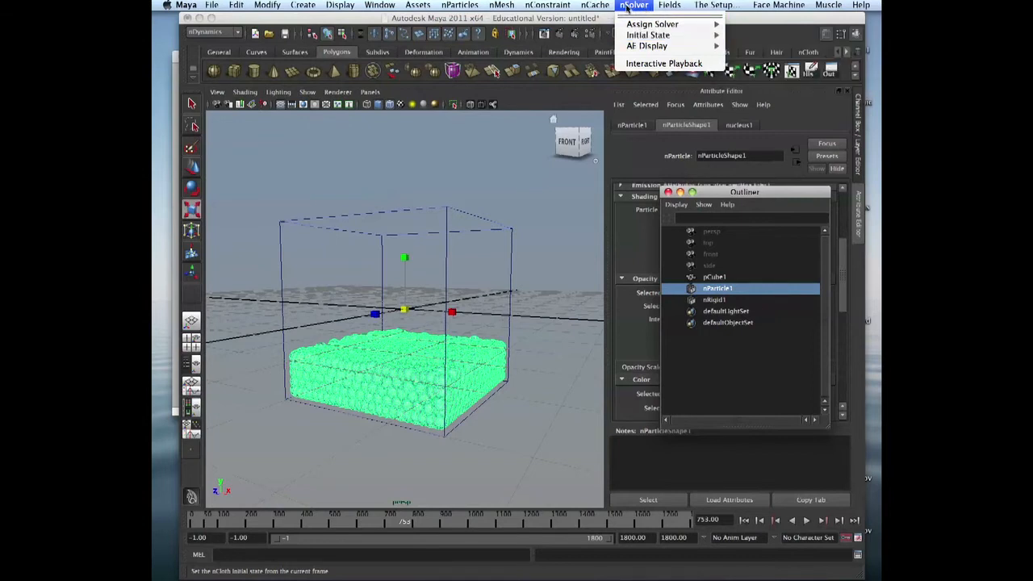
left_click(643, 7)
left_click(641, 7)
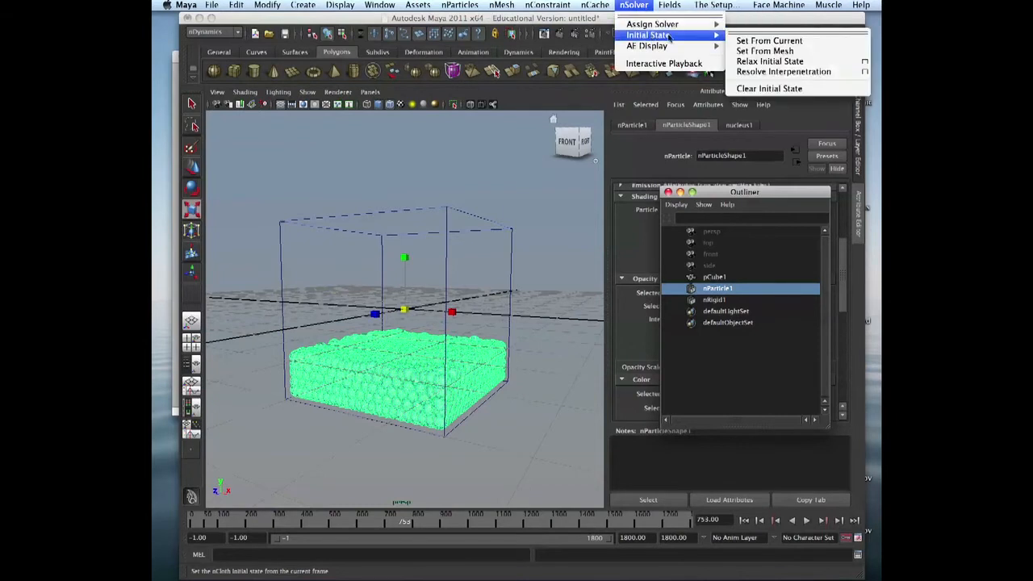
left_click(764, 41)
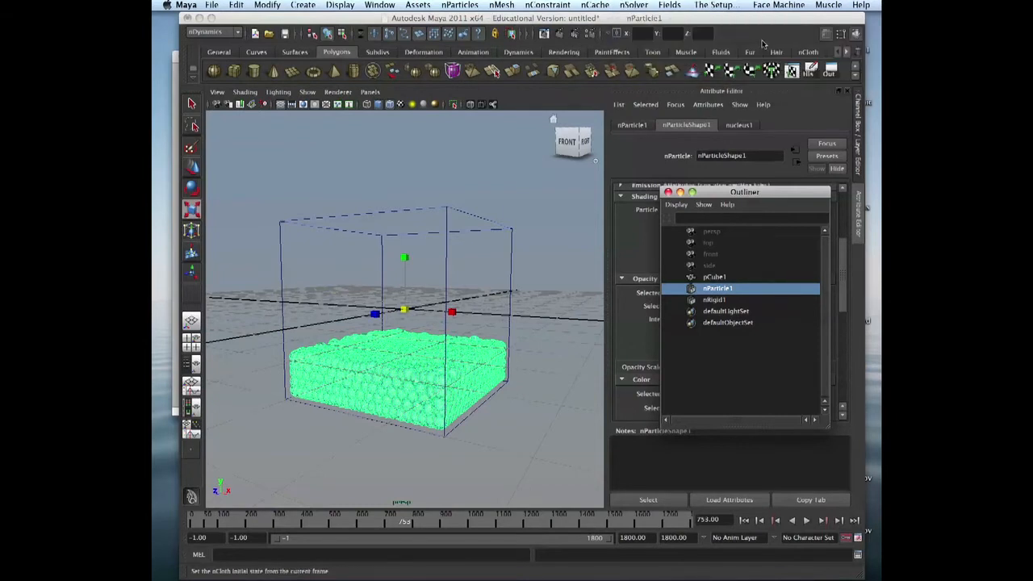
left_click(743, 521)
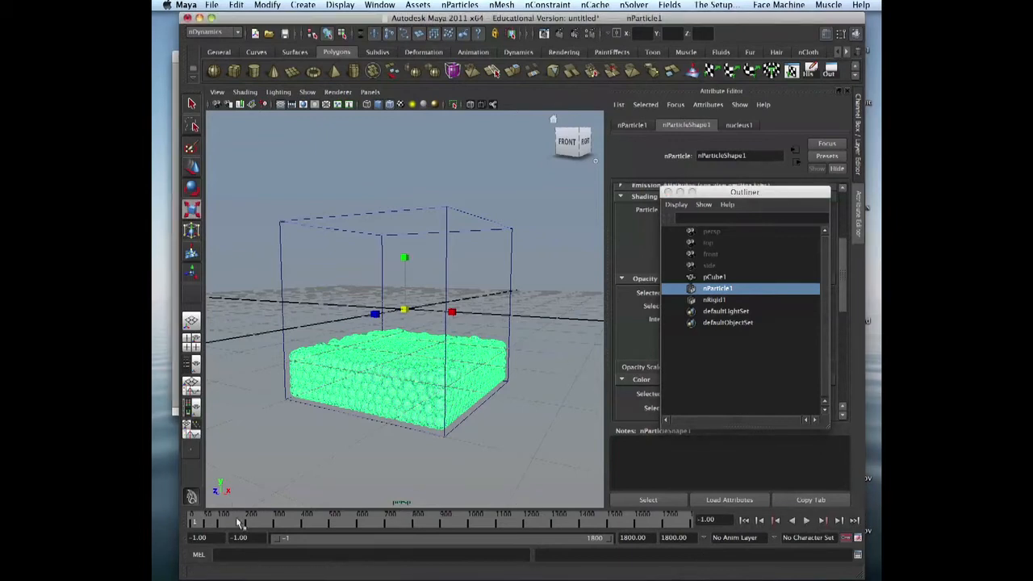
Set the playback and animation start times to 0.
type("0")
double_click(202, 538)
type("0")
key("Return")
Create a small polygon cube at the origin, inside the container cube above the spheres.
left_click(470, 183)
left_click(446, 208)
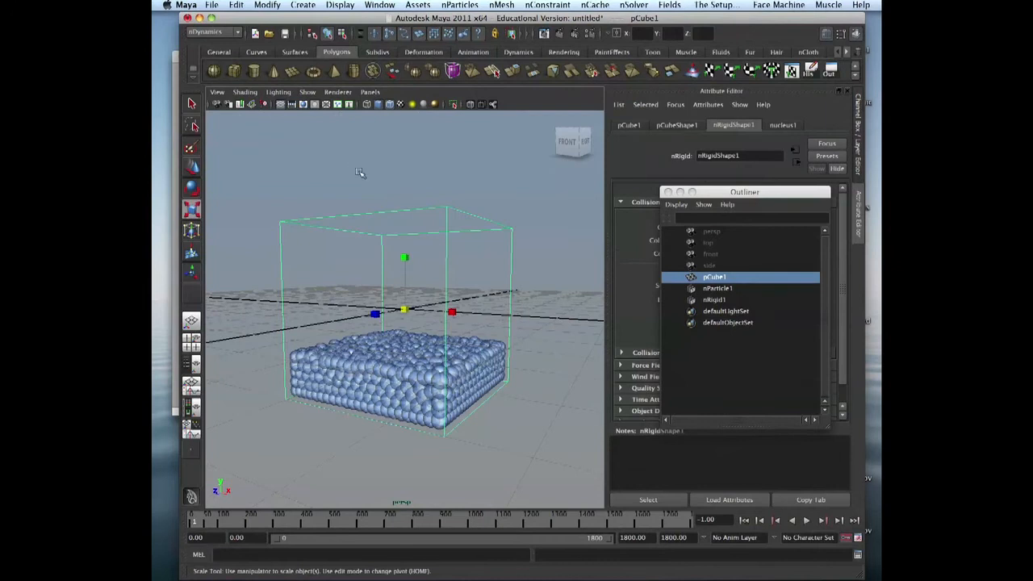
left_click(235, 71)
left_click_drag(327, 170, 375, 267, "alt")
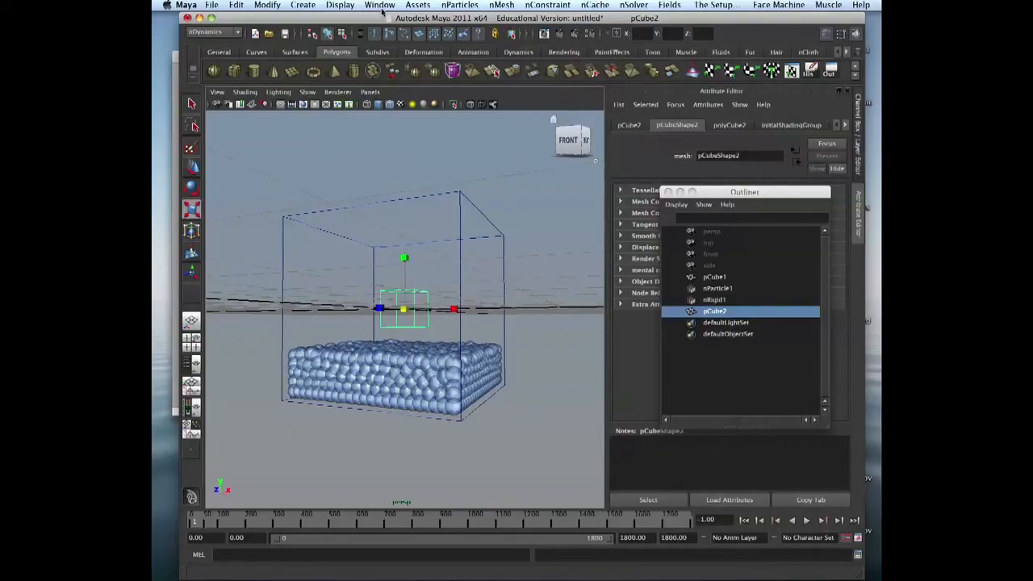
Open the Hypershade, create a new Lambert material and move the window clear of the cubes.
left_click(382, 8)
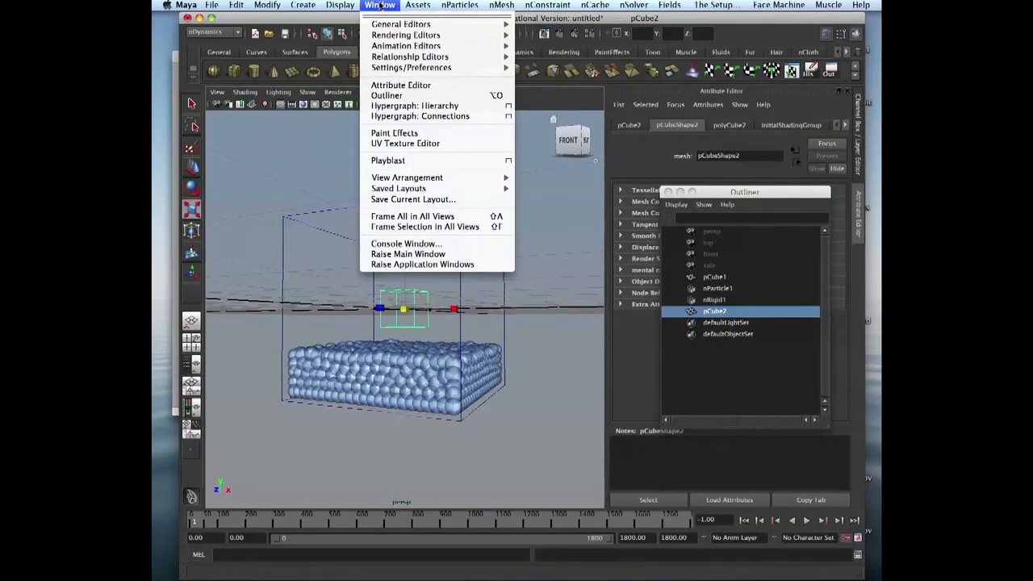
mouse_move(431, 40)
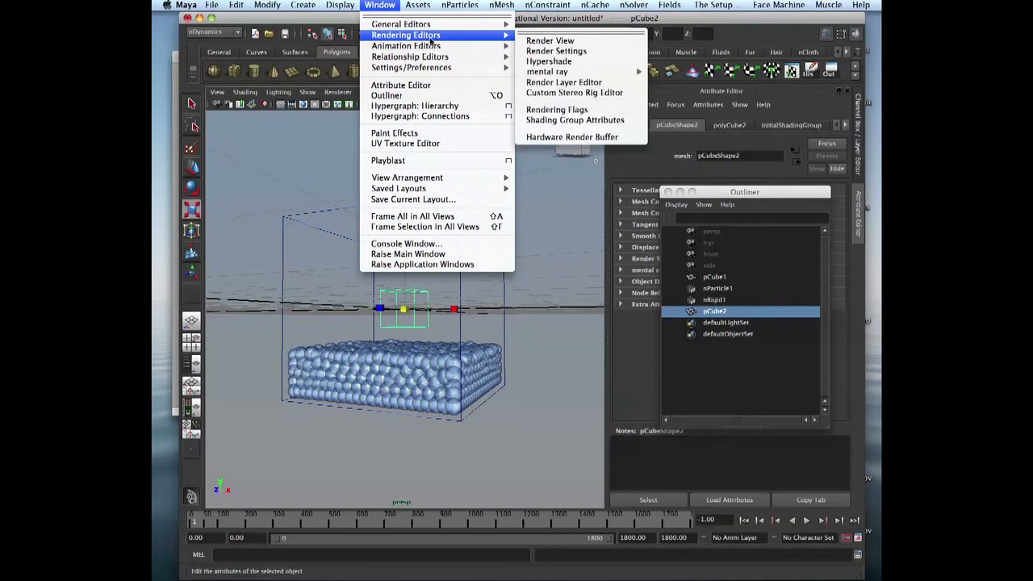
left_click(551, 61)
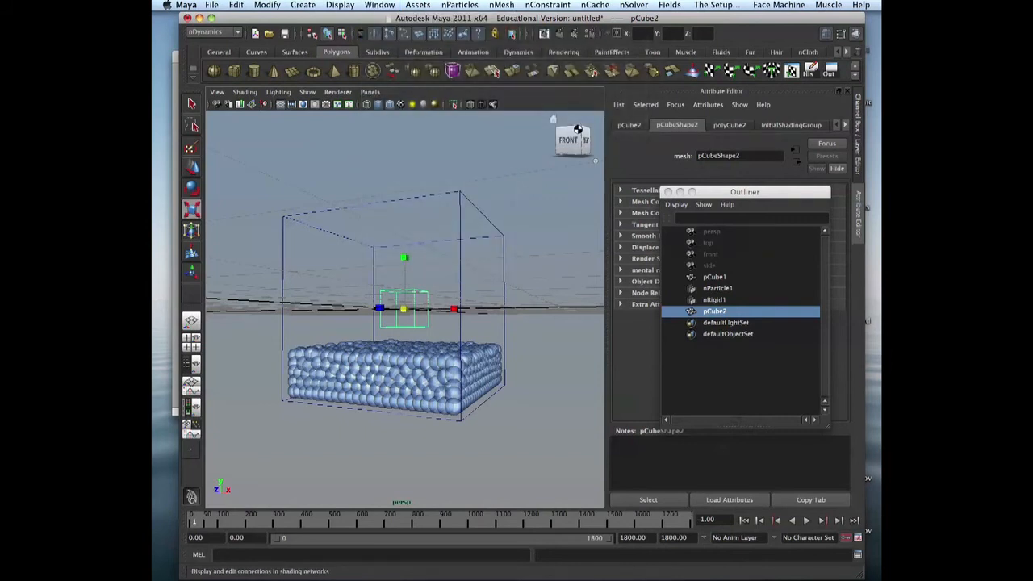
left_click_drag(416, 234, 650, 60)
left_click(524, 179)
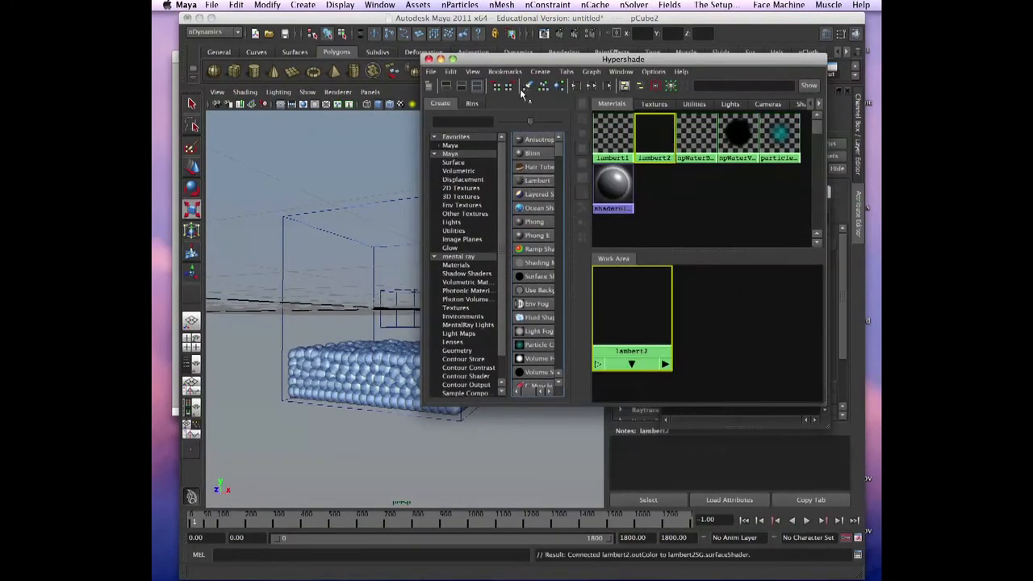
left_click_drag(530, 59, 690, 48)
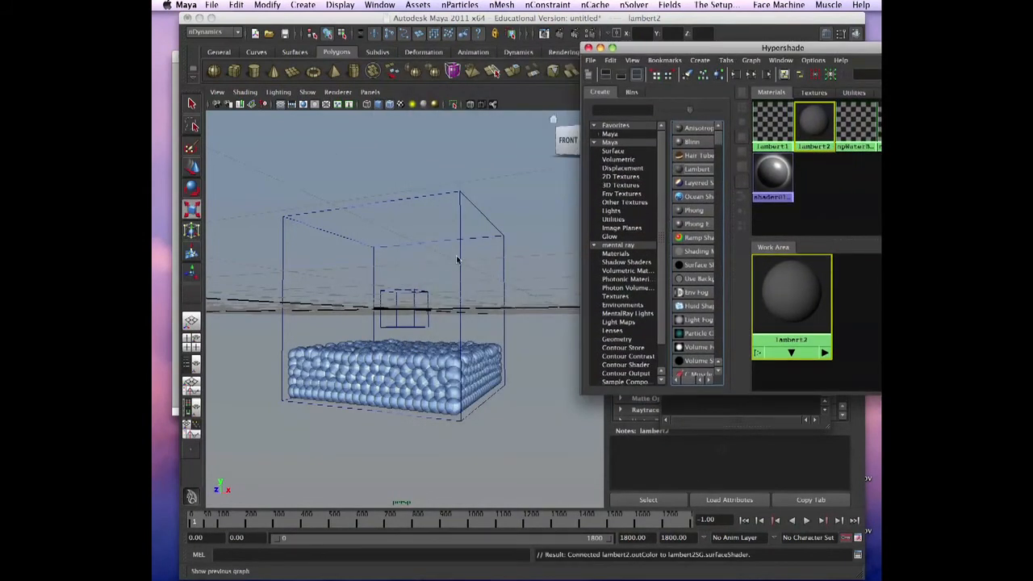
Assign the lambert2 material to the small inner cube and close the Hypershade.
left_click(461, 279)
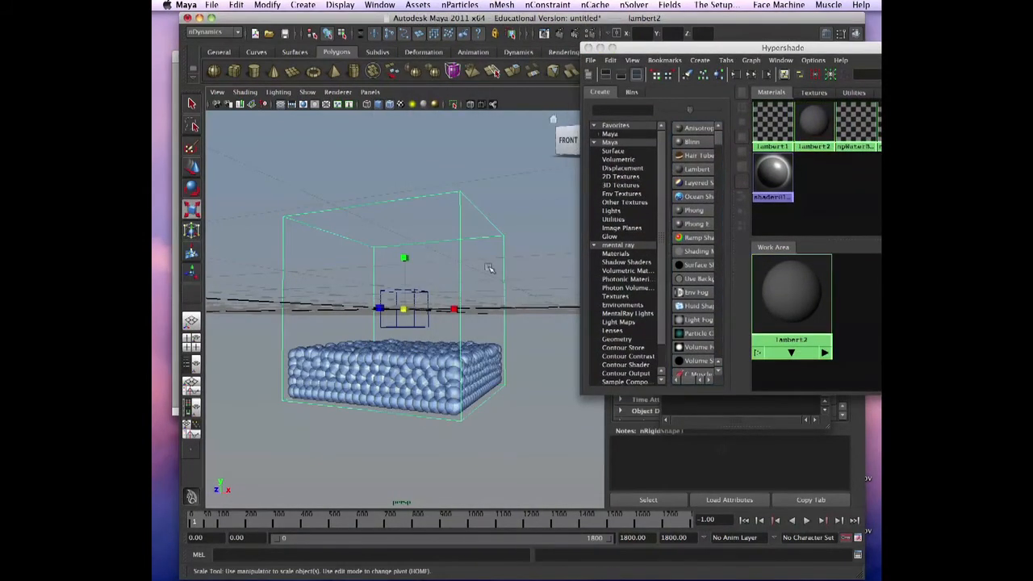
left_click(424, 321)
left_click(427, 323)
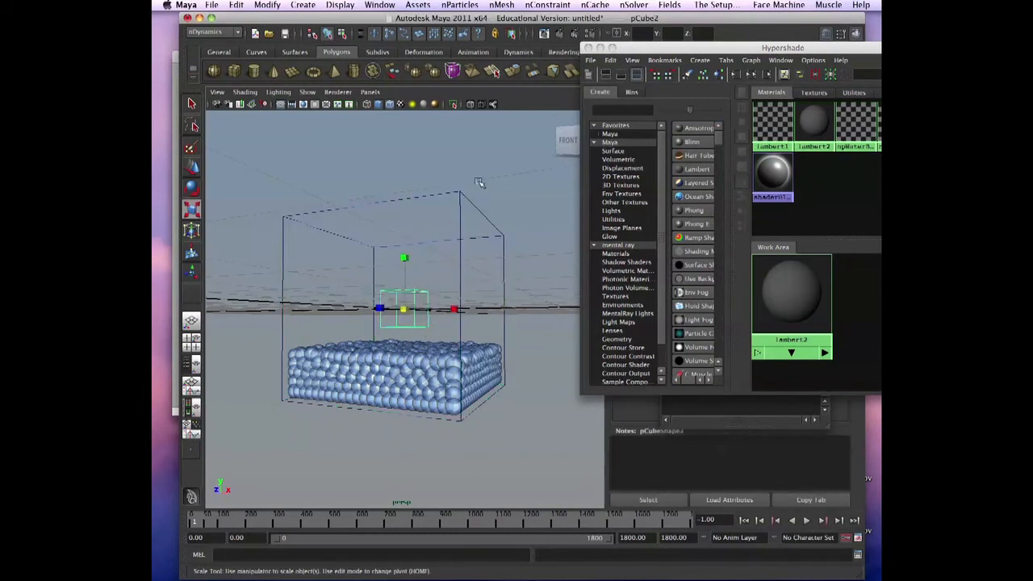
mouse_move(799, 133)
right_mouse_down()
mouse_move(747, 125)
mouse_move(735, 107)
right_mouse_up()
left_click(525, 304)
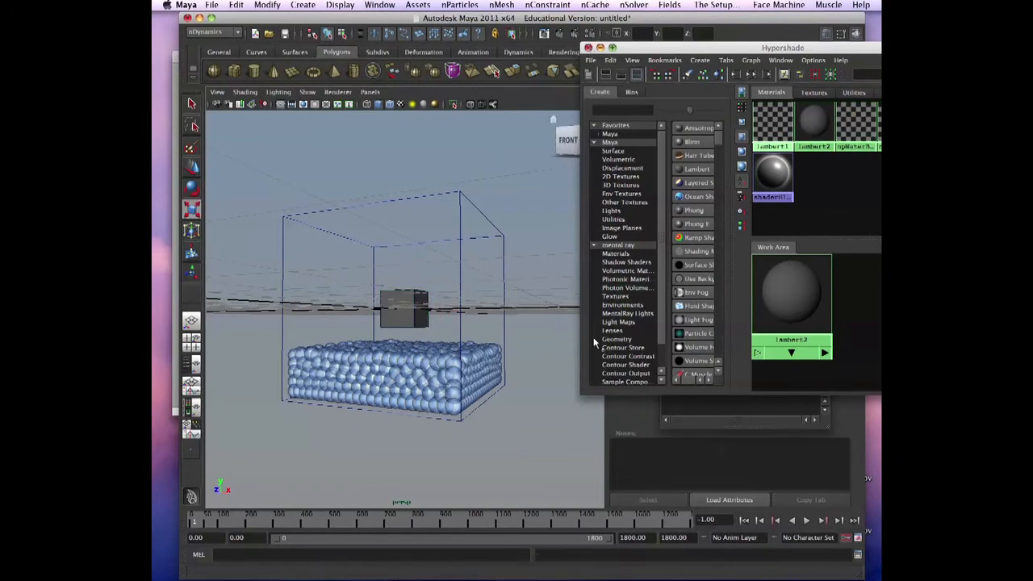
left_click(588, 47)
Convert the small inner cube into an nCloth object.
left_click(413, 329)
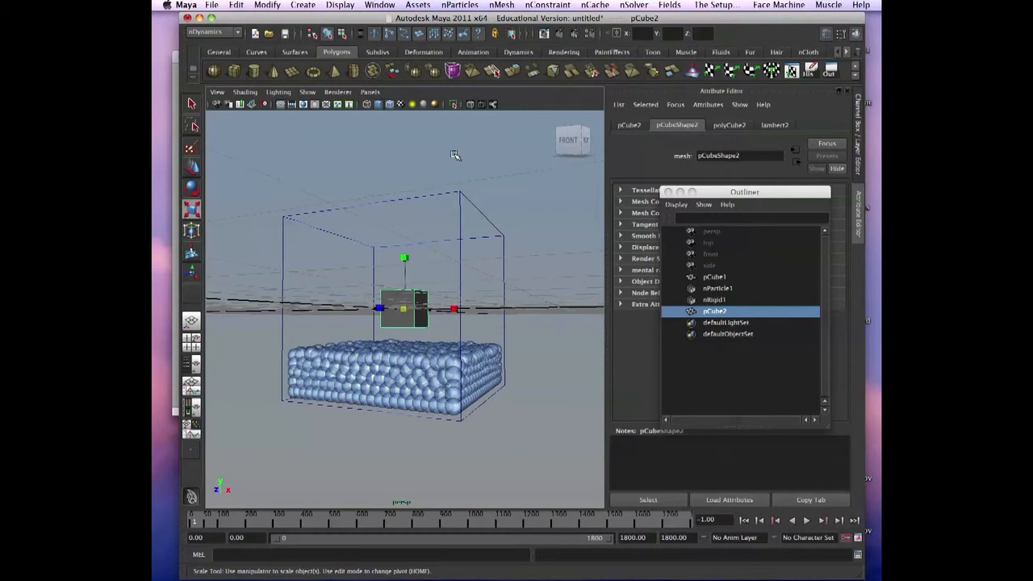
left_click(502, 6)
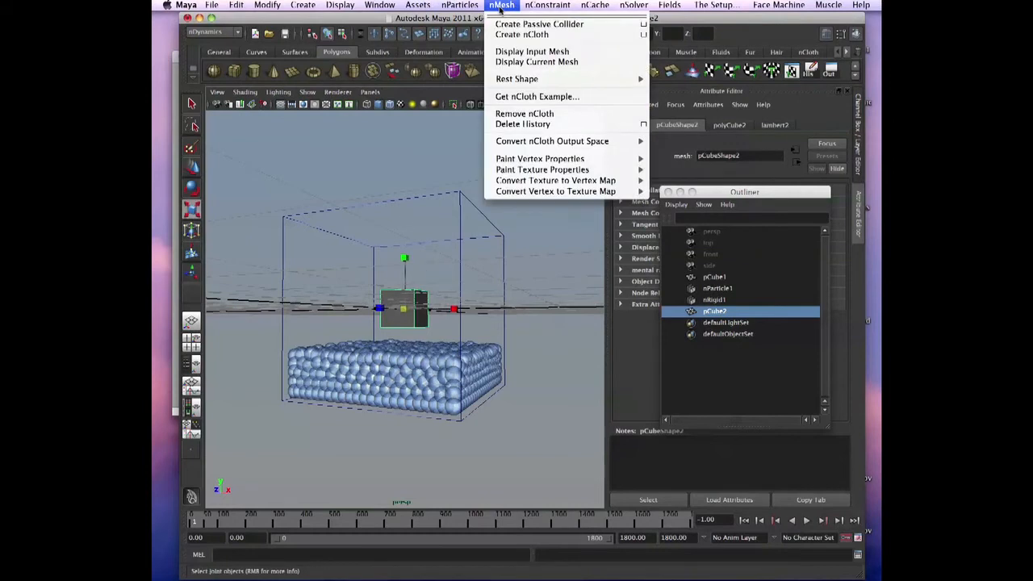
left_click(501, 7)
left_click(499, 8)
left_click(500, 7)
left_click(502, 6)
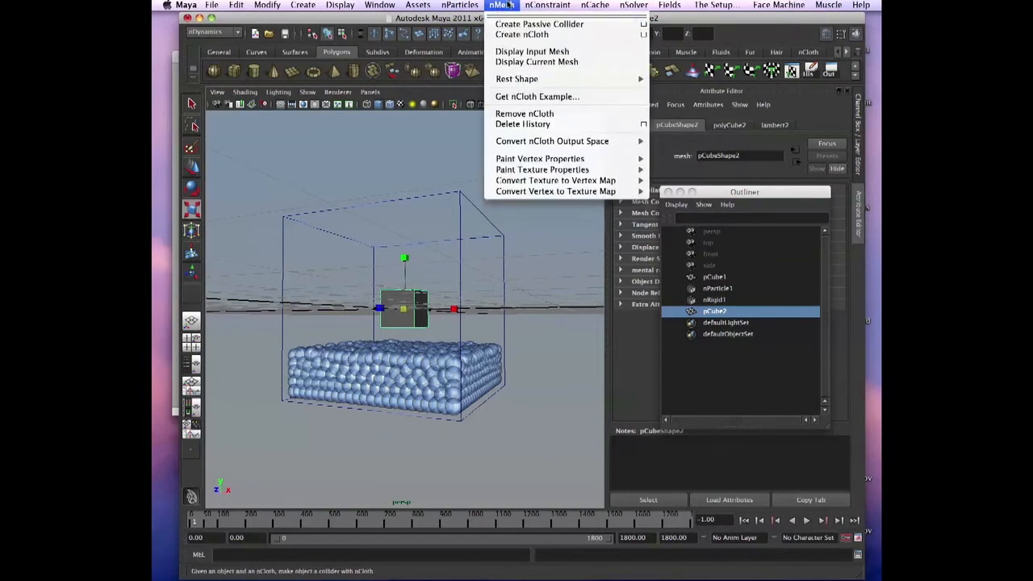
left_click(532, 37)
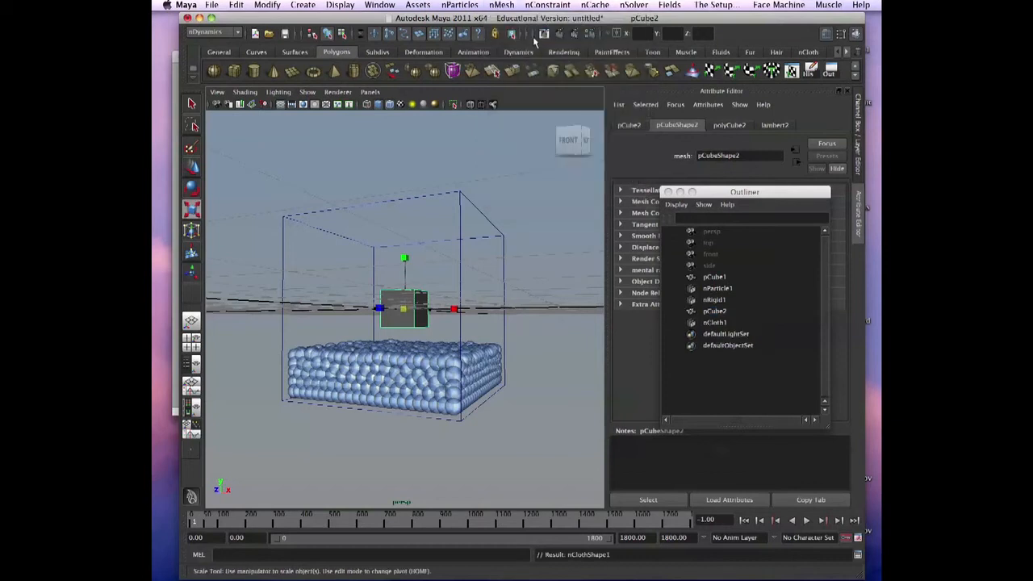
Play the simulation from frame 0, move the Outliner off the Attribute Editor and stop at frame 333.
left_click(744, 520)
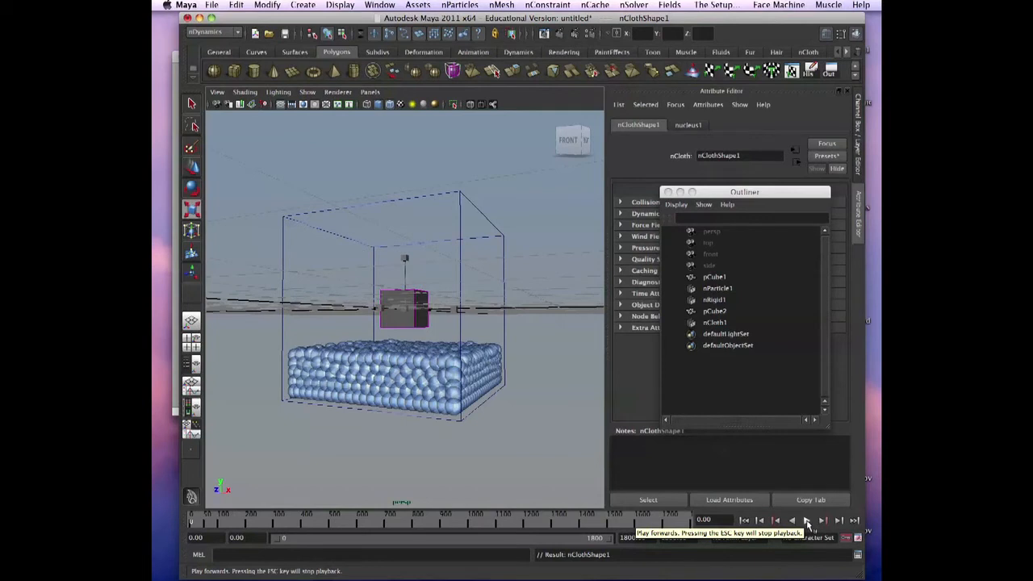
left_click(806, 521)
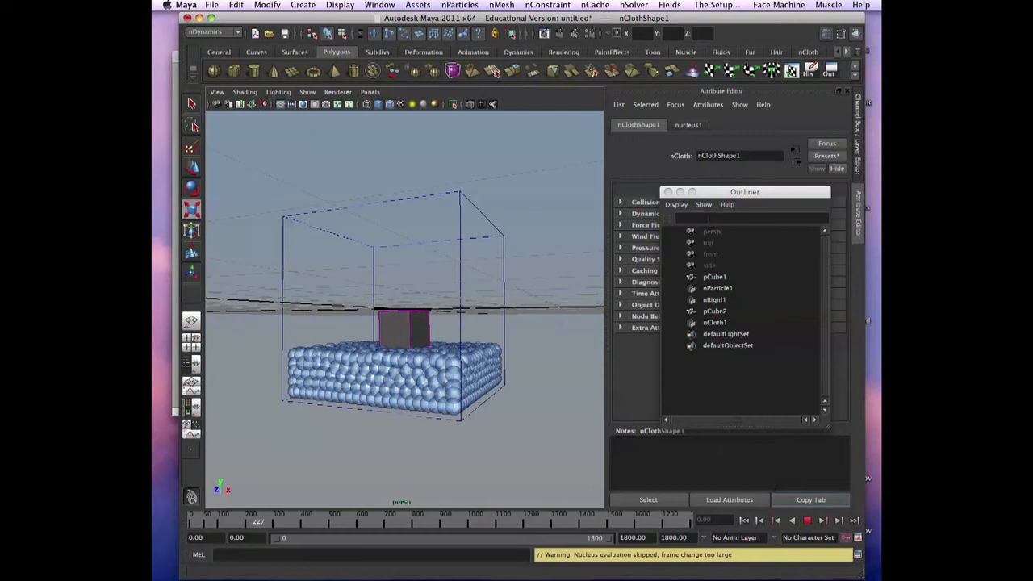
left_click_drag(692, 191, 477, 30)
left_click(807, 522)
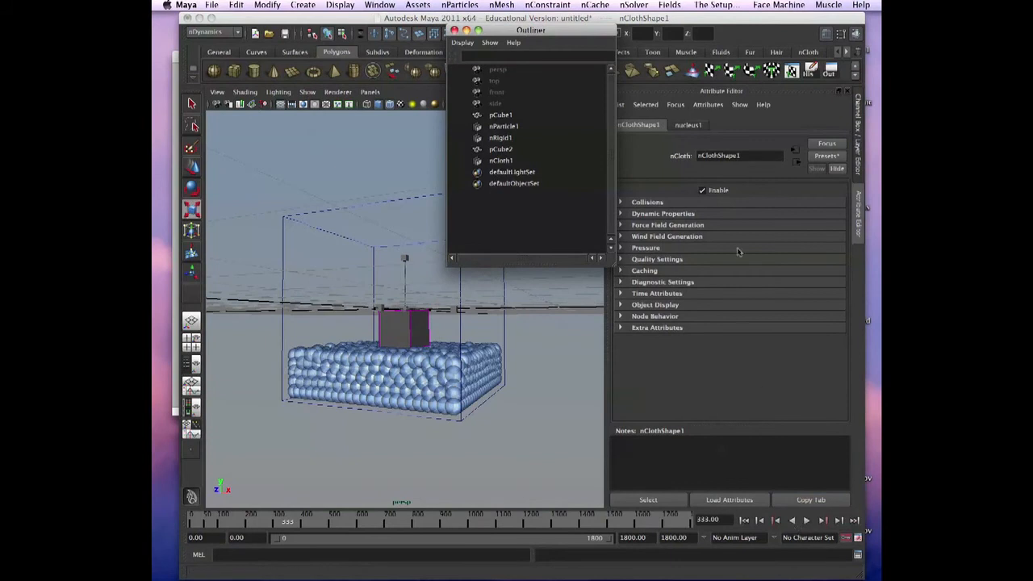
Select the small cube and examine its nClothShape1 values in the Channel Box, keeping the Outliner clear of the list.
left_click(411, 322)
left_click(410, 322)
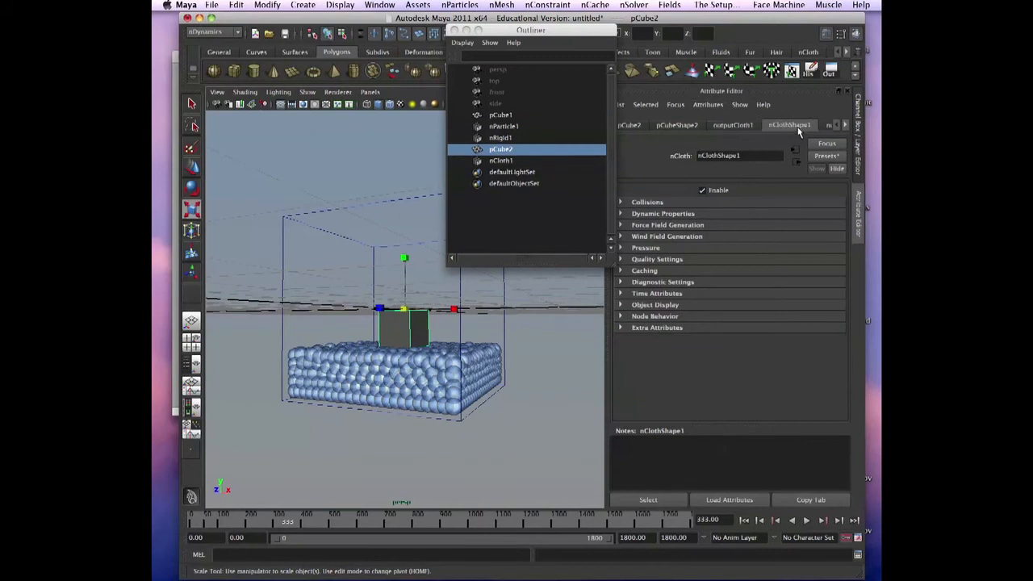
left_click_drag(570, 28, 533, 16)
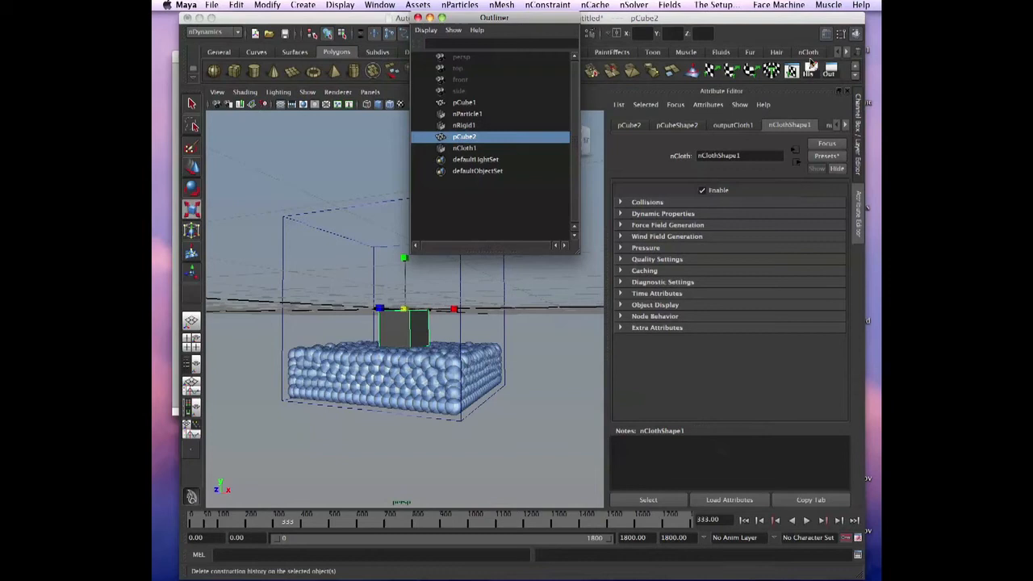
left_click(855, 35)
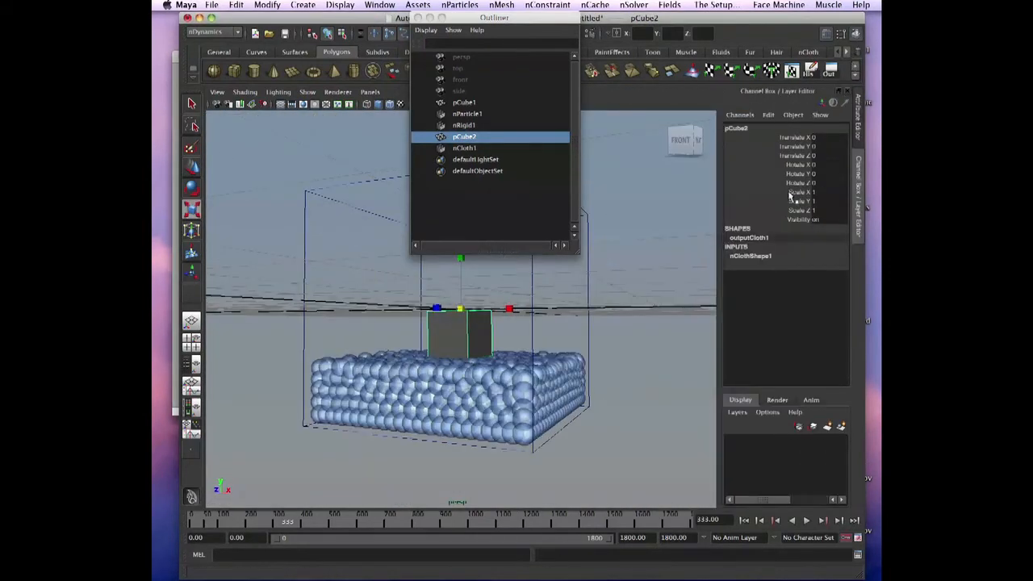
mouse_move(850, 189)
left_mouse_down()
mouse_move(843, 338)
mouse_move(847, 164)
mouse_move(835, 323)
mouse_move(851, 184)
left_mouse_up()
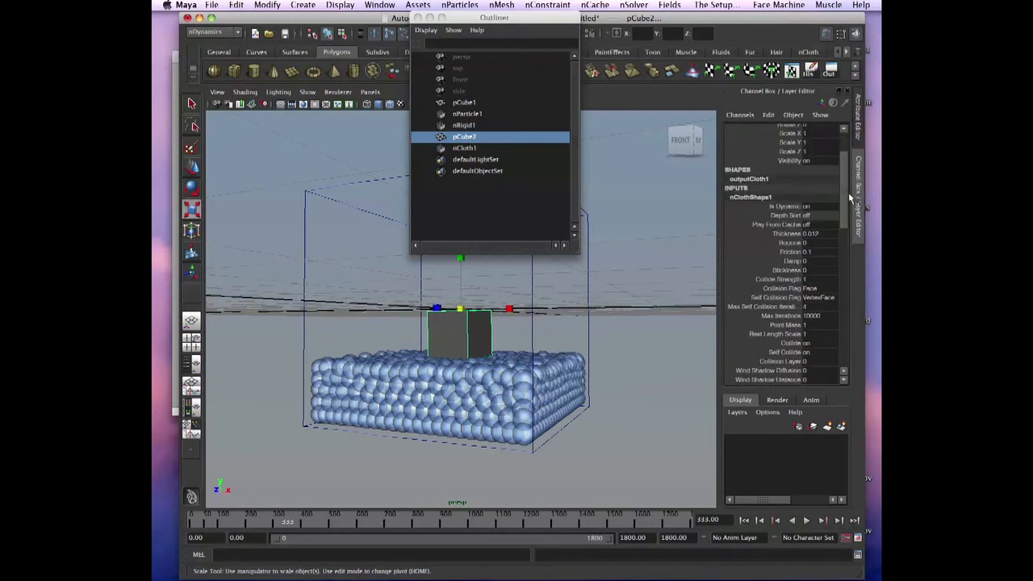
left_click_drag(517, 18, 859, 172)
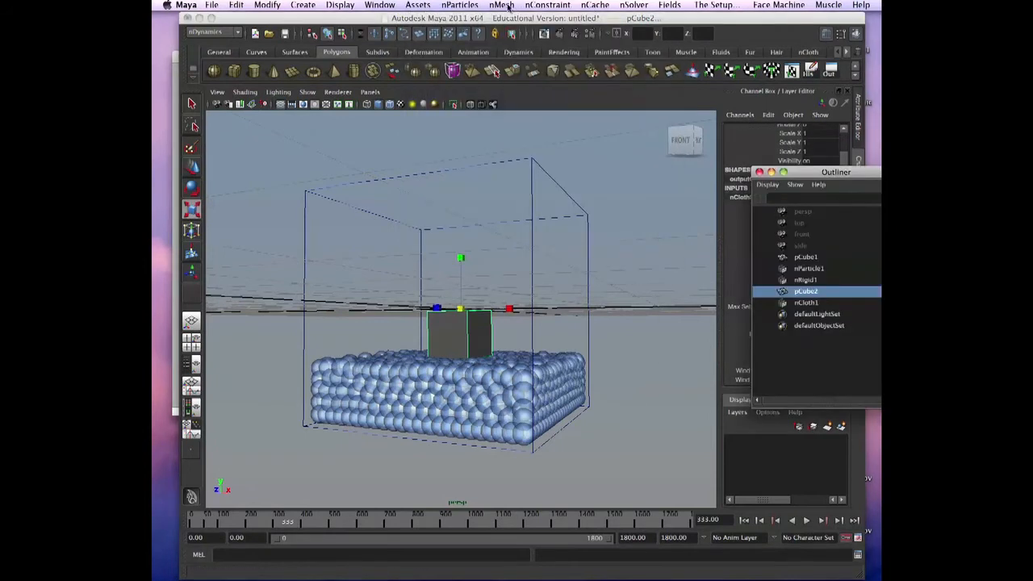
left_click(501, 5)
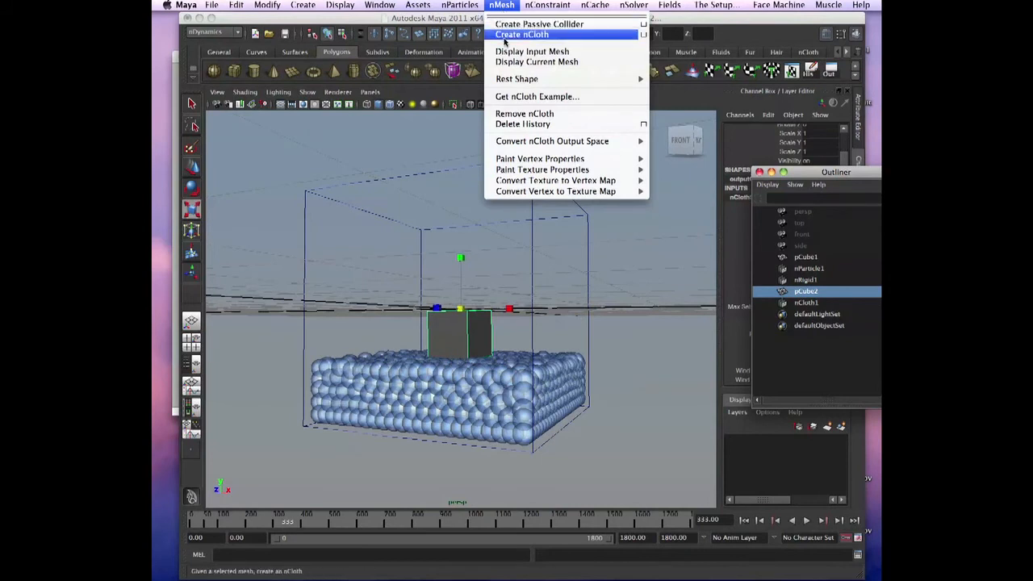
left_click(500, 4)
left_click_drag(815, 172, 619, 86)
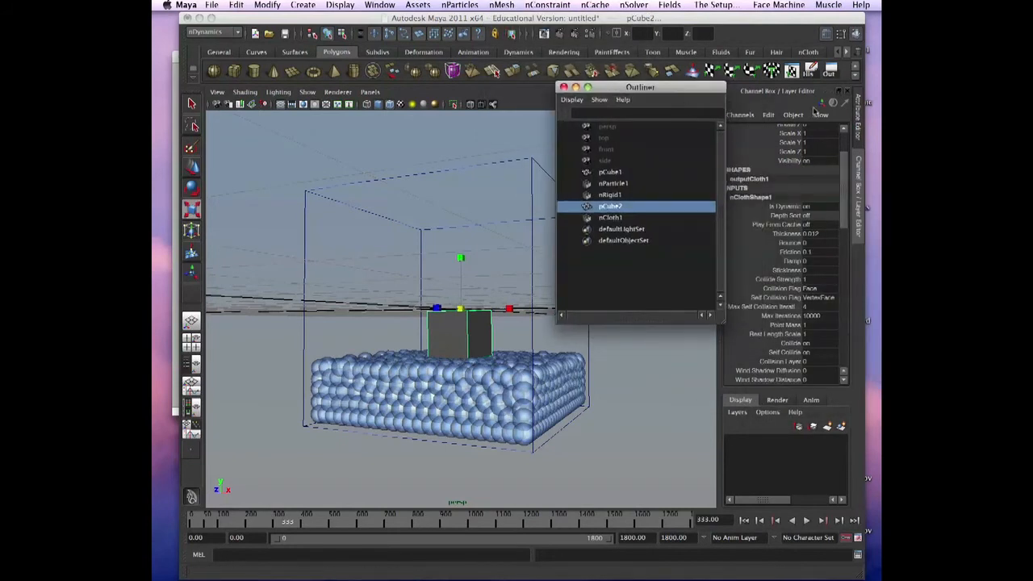
Bring back the Attribute Editor for nClothShape1, expand its Dynamic Properties and move the Outliner off the small cube.
left_click(826, 35)
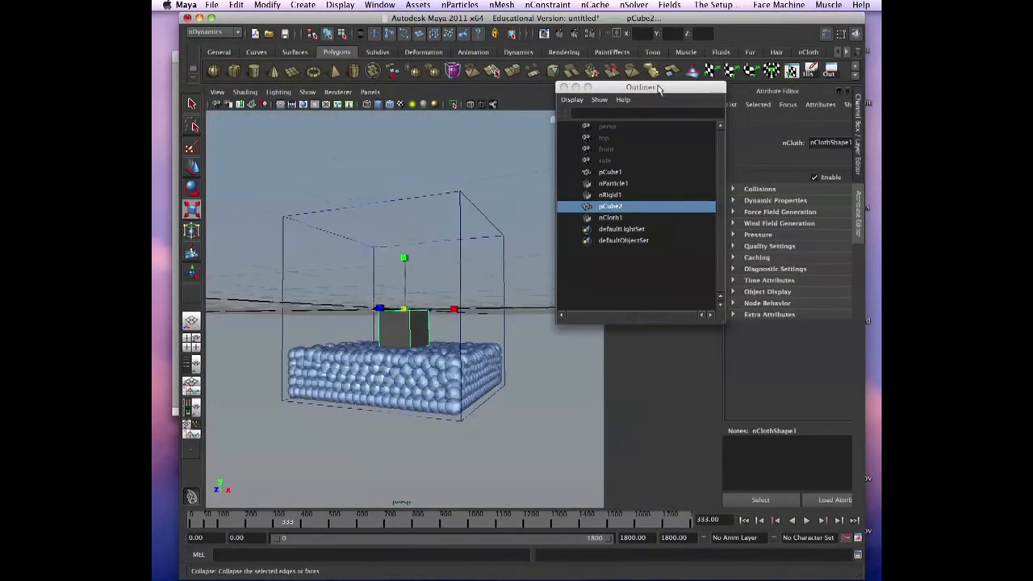
left_click_drag(621, 86, 455, 85)
left_click(715, 211)
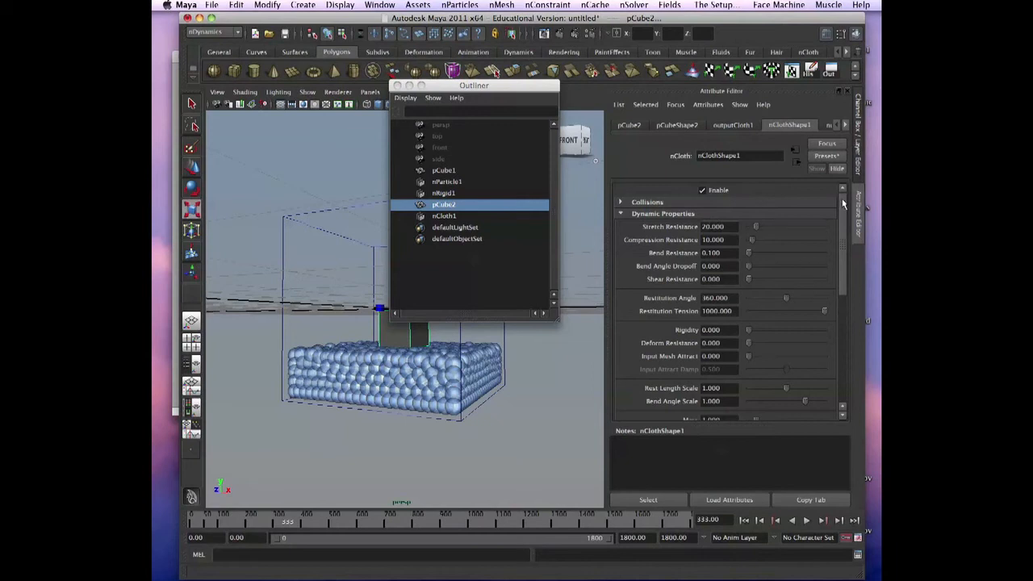
mouse_move(845, 208)
left_mouse_down()
mouse_move(844, 227)
mouse_move(845, 191)
left_mouse_up()
left_click_drag(532, 85, 525, 36)
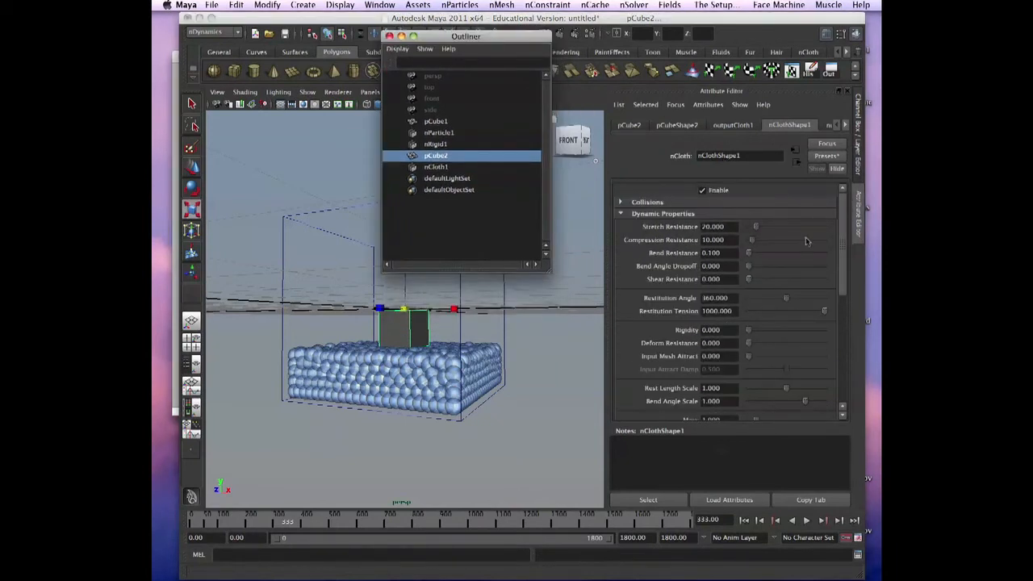
Show the nucleus1 solver attributes of the small cube and turn off the solver's Enable option.
left_click(828, 127)
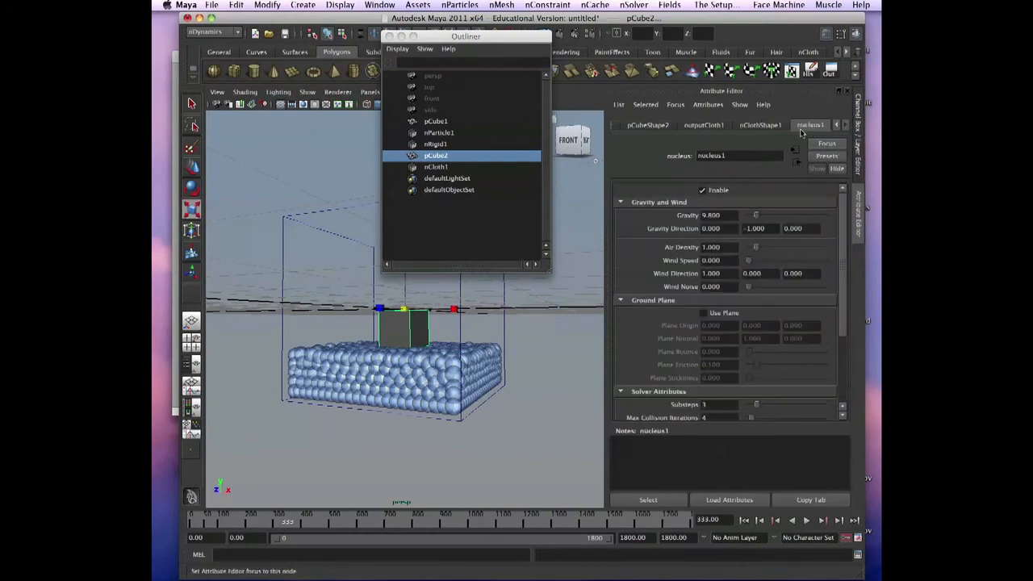
left_click(825, 34)
left_click(824, 34)
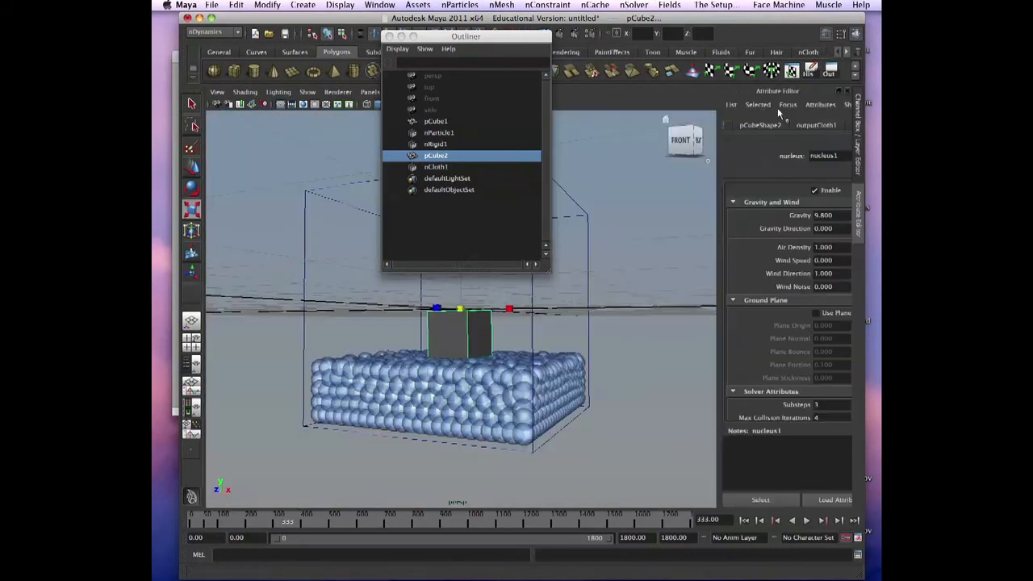
left_click(780, 123)
left_click(826, 126)
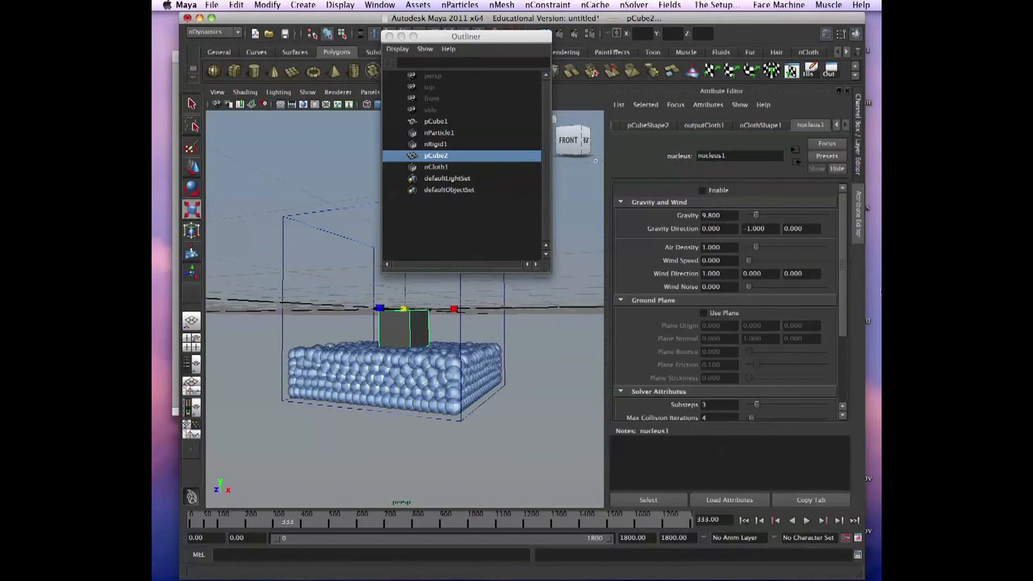
Play the simulation with the solver disabled, stop it, rewind to frame 0 and turn nucleus1's Enable option back on.
key("alt+v")
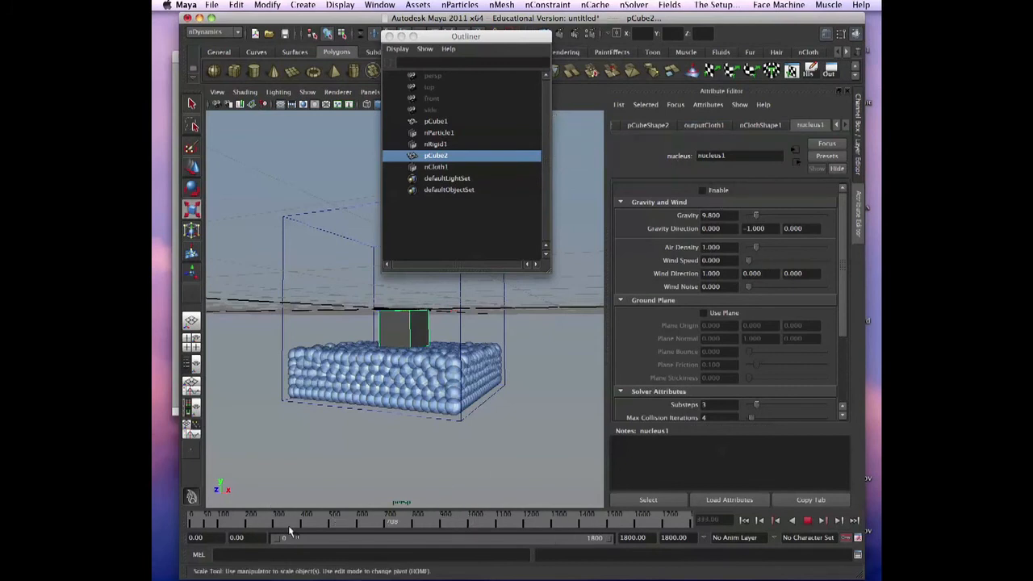
key("Escape")
left_click(743, 521)
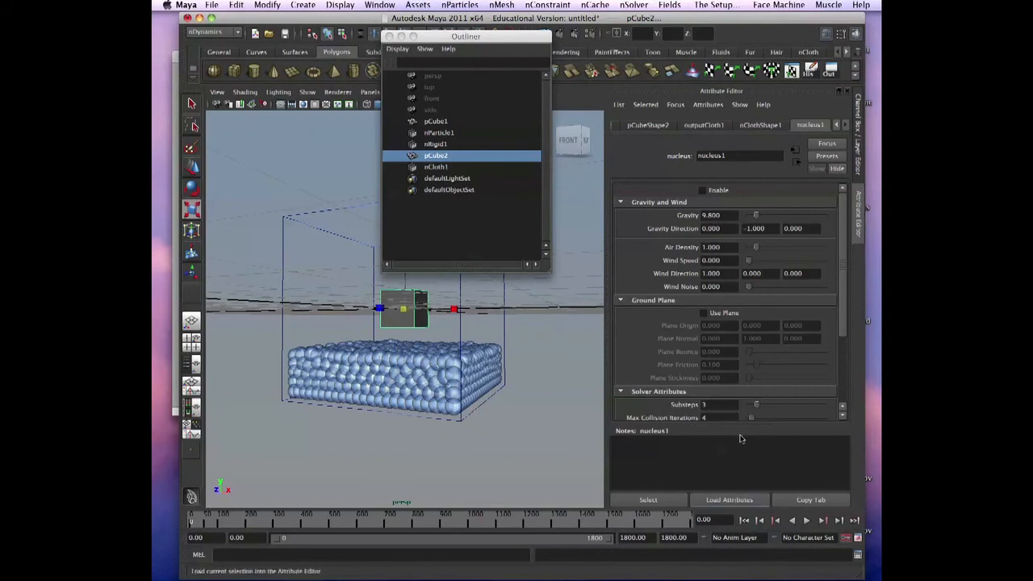
left_click(714, 191)
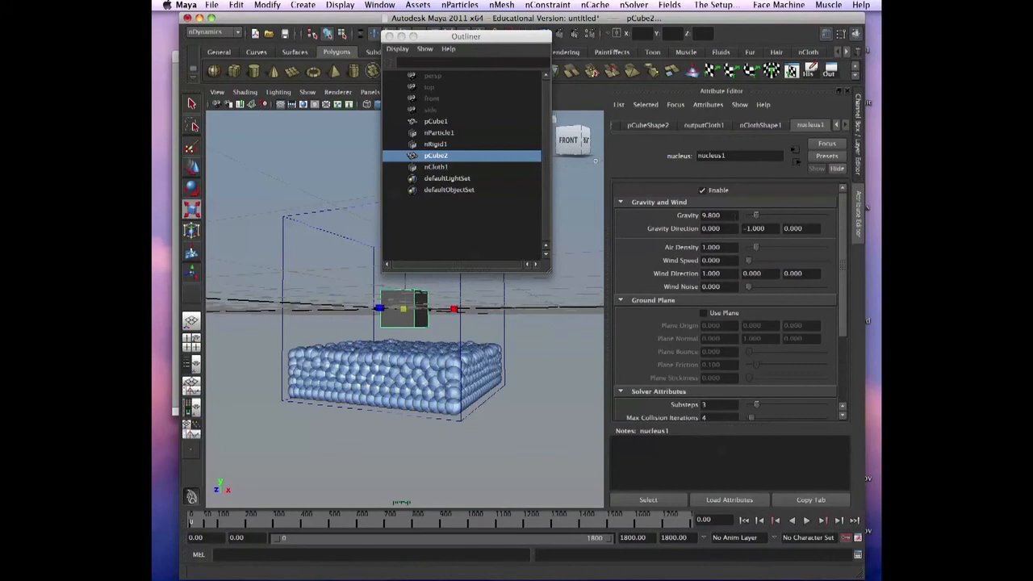
Examine nucleus1's Gravity Direction Y value and move the Outliner up, clear of the small cube.
double_click(754, 228)
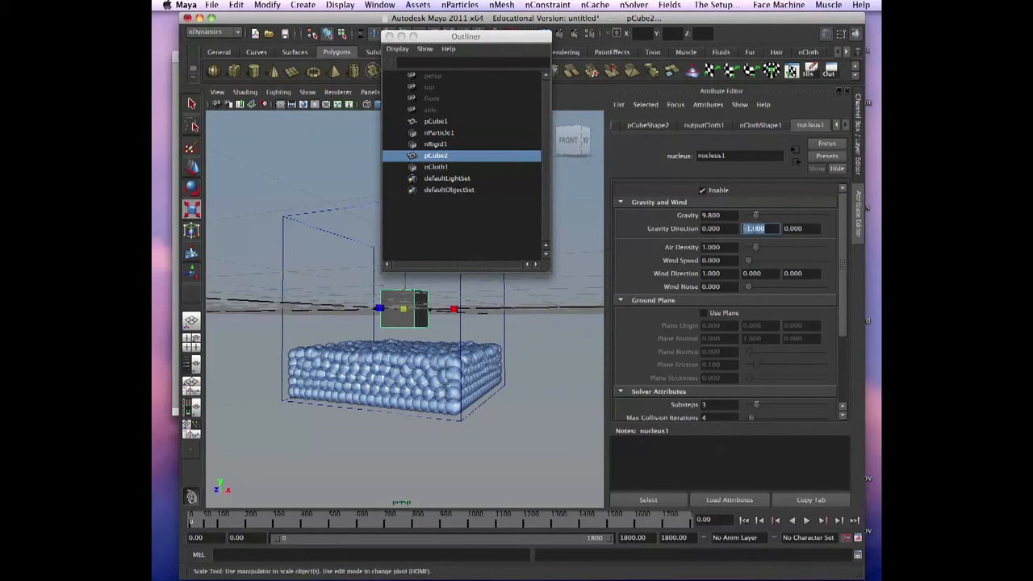
left_click(765, 228)
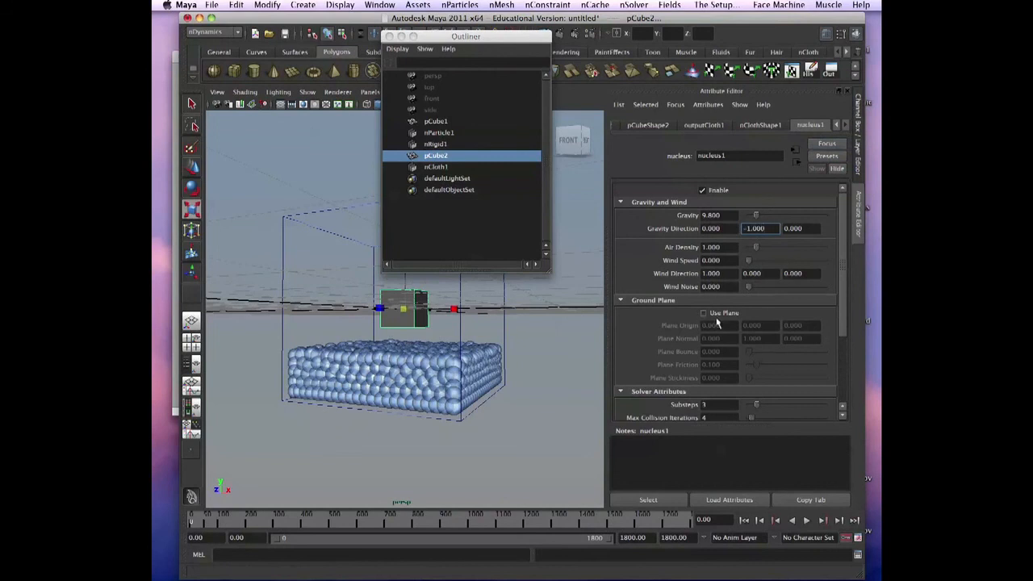
left_click_drag(843, 233, 847, 208)
left_click_drag(487, 40, 563, 22)
left_click_drag(570, 20, 501, 20)
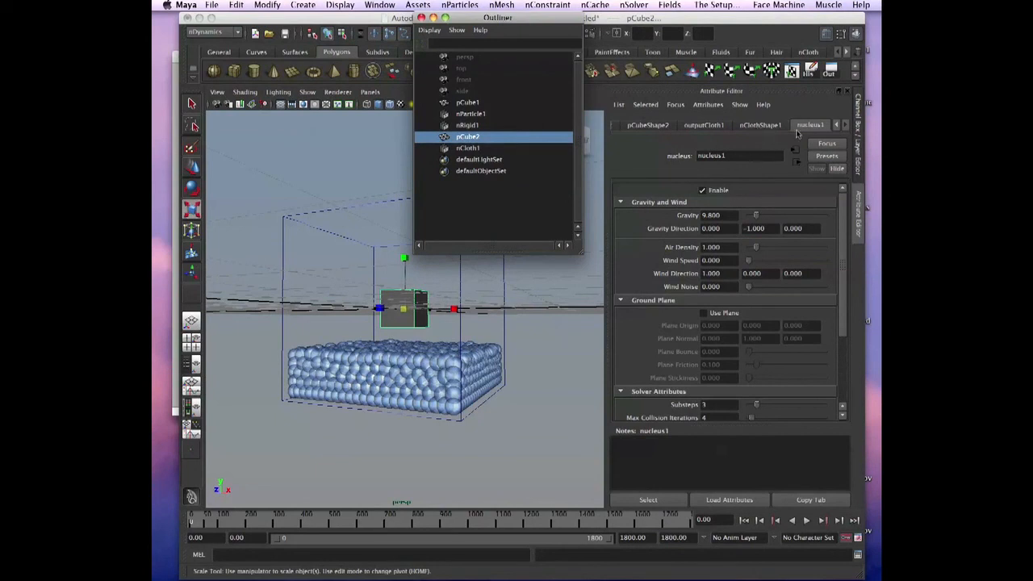
Show the nClothShape1 attributes, play the simulation from frame 0 and stop it at frame 89.
left_click(761, 126)
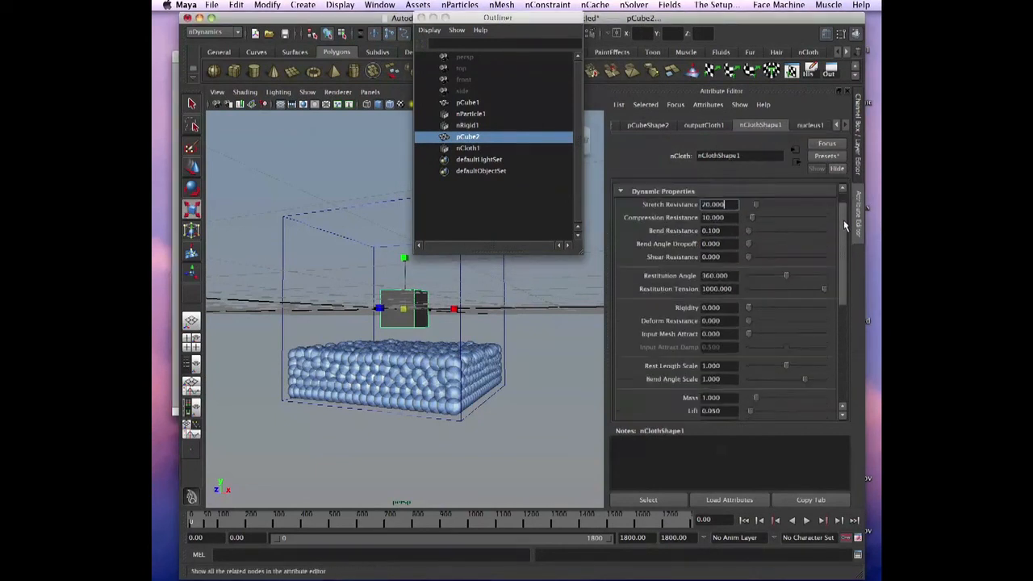
left_click(806, 520)
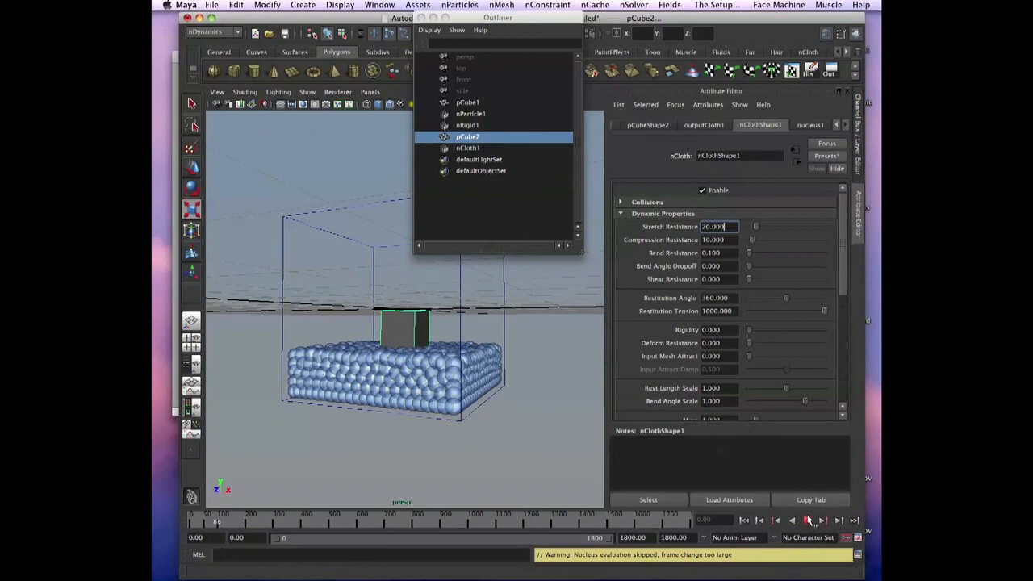
left_click(806, 520)
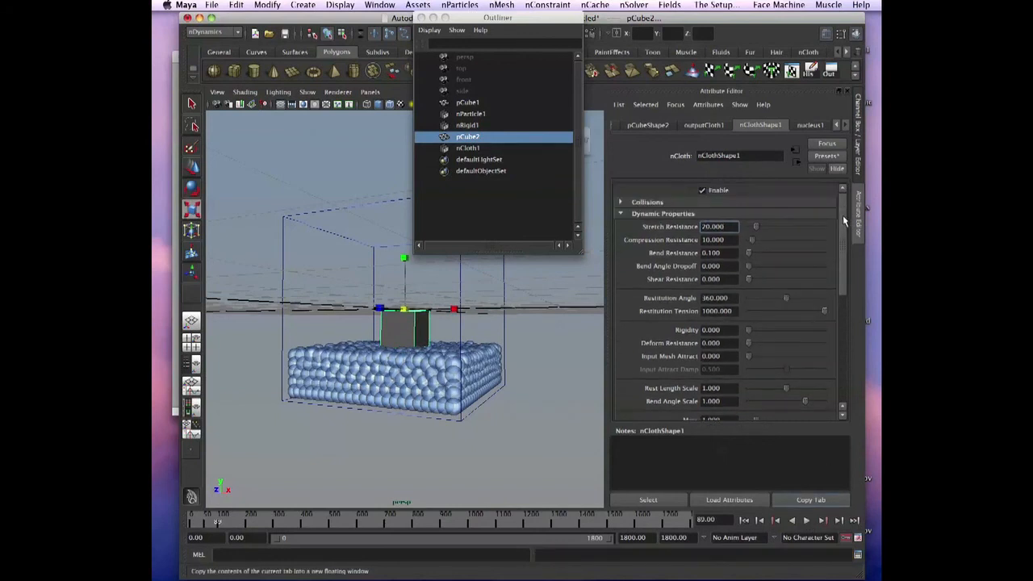
Set the small cube's nCloth Mass to 5 in its Dynamic Properties.
left_click_drag(842, 216, 842, 269)
double_click(725, 303)
type("5")
key("Return")
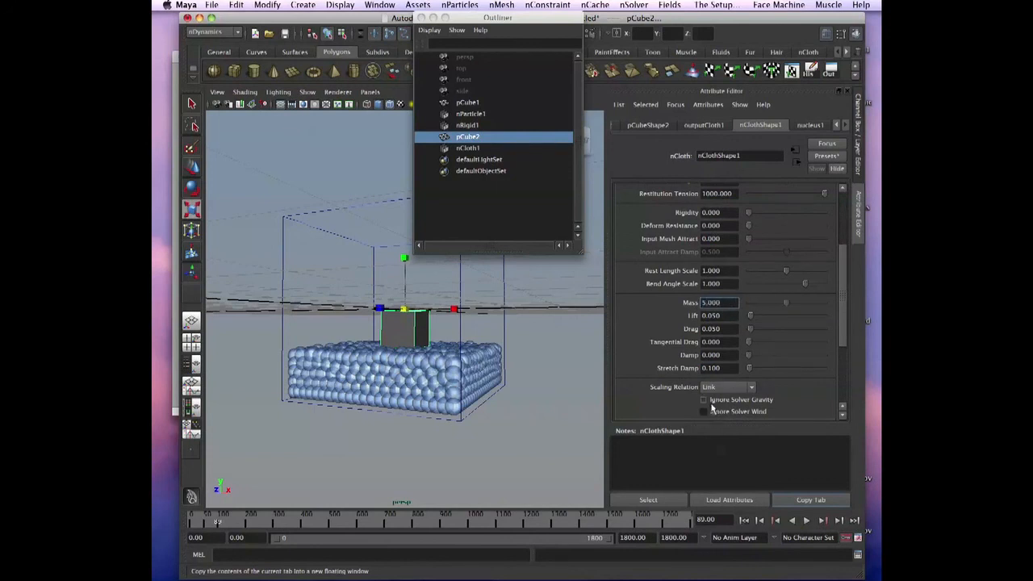
Replay the simulation from frame 0, stop at frame 208 and inspect the small cube among the spheres from above.
left_click(744, 520)
left_click(805, 520)
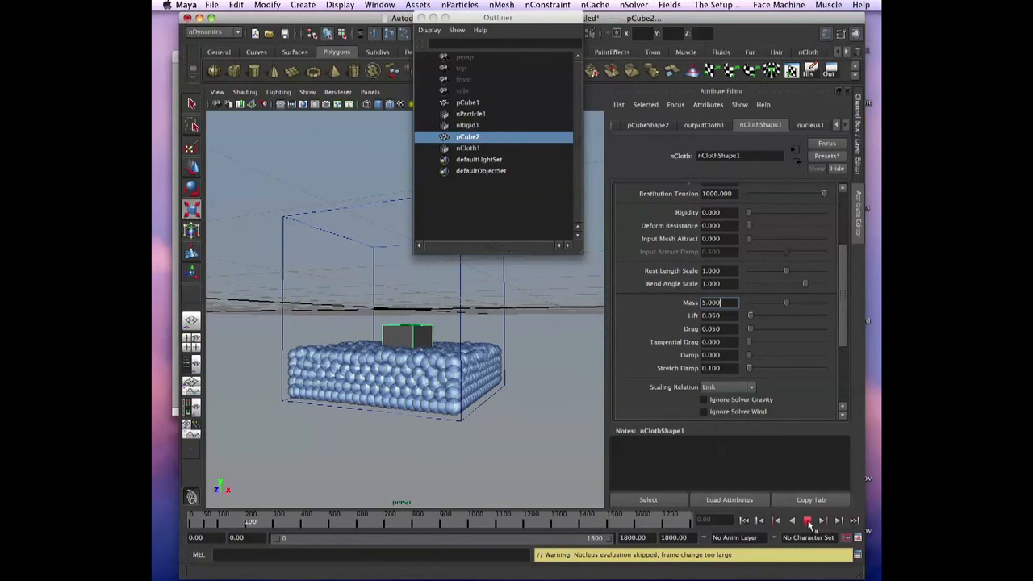
left_click(808, 521)
mouse_move(342, 326)
left_mouse_down("alt")
mouse_move(347, 350)
mouse_move(352, 315)
left_mouse_up("alt")
right_click_drag(352, 316, 409, 376, "alt")
left_click_drag(409, 376, 422, 355, "alt")
right_click_drag(422, 355, 340, 299, "alt")
left_click_drag(340, 299, 359, 312, "alt")
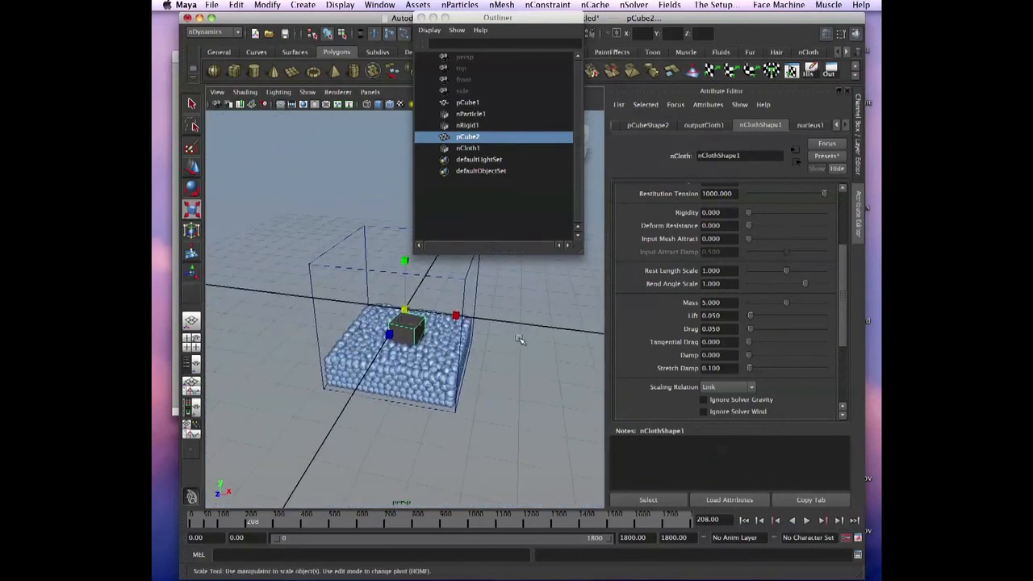